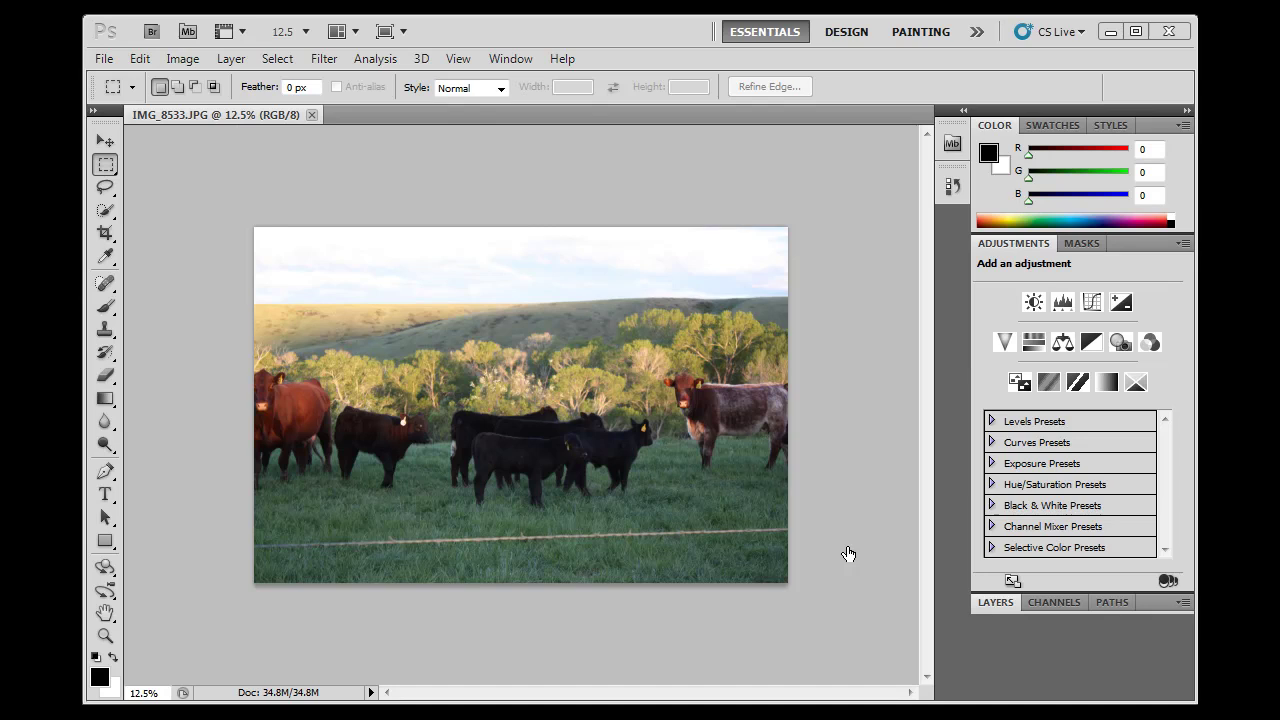
# - Save the unedited photo as IMG_8533.psd in Photoshop (*.PSD) format inside the week2 folder
pyautogui.click(104, 60)
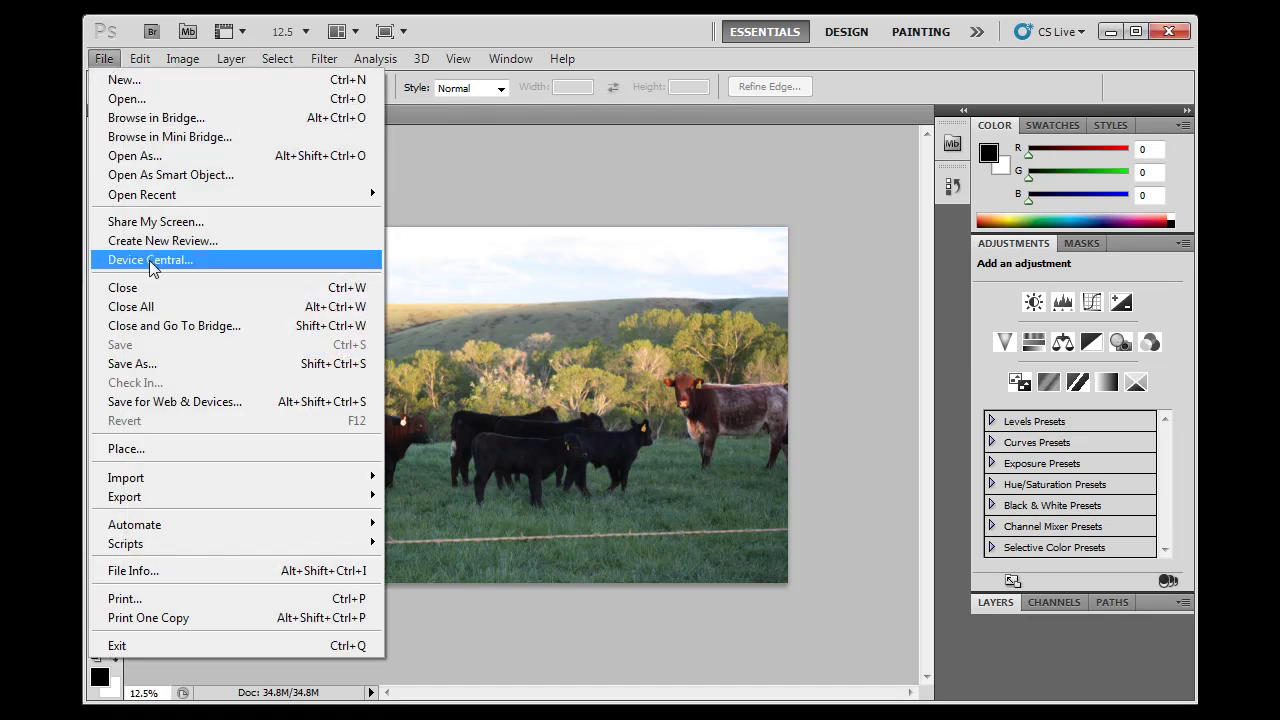
pyautogui.click(155, 363)
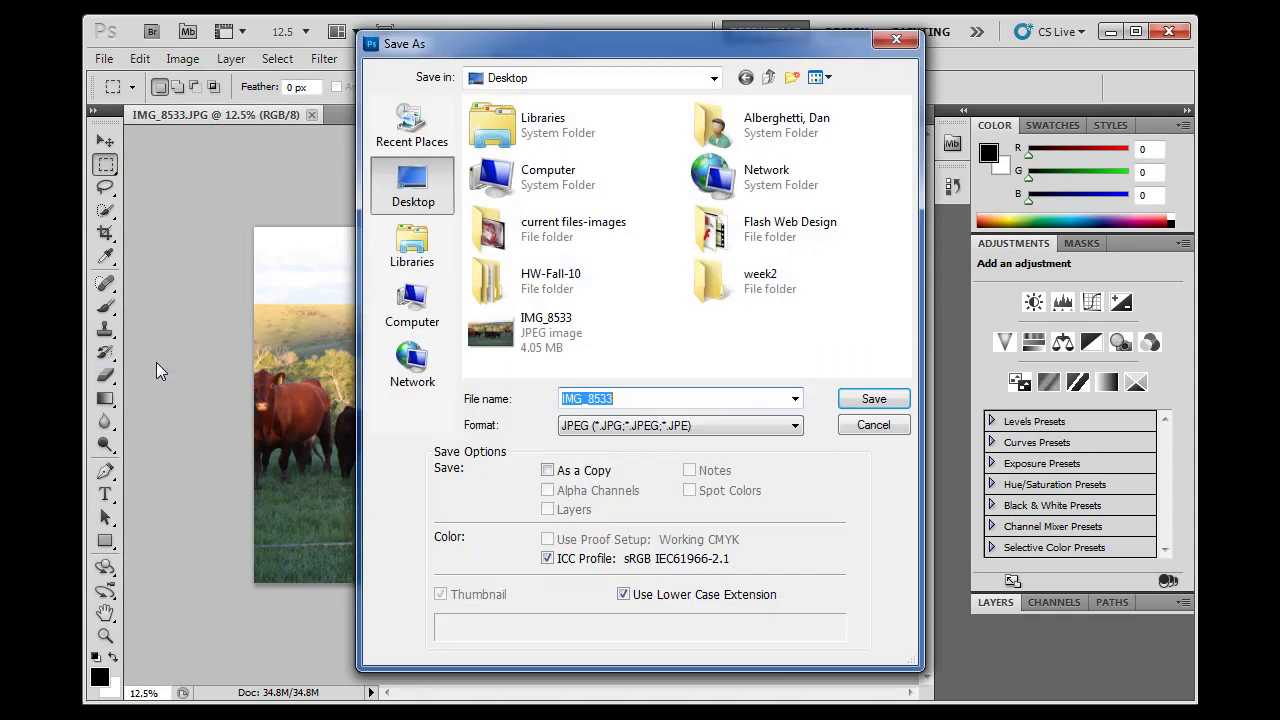
pyautogui.doubleClick(719, 288)
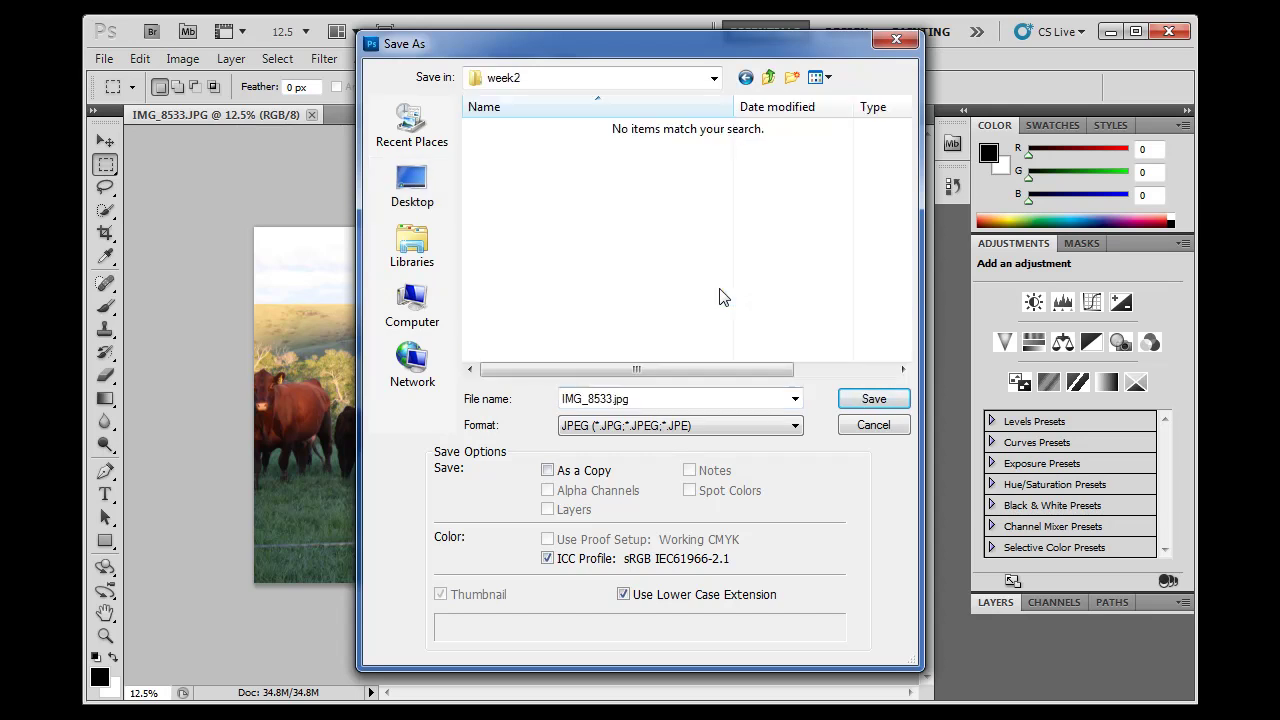
pyautogui.click(796, 432)
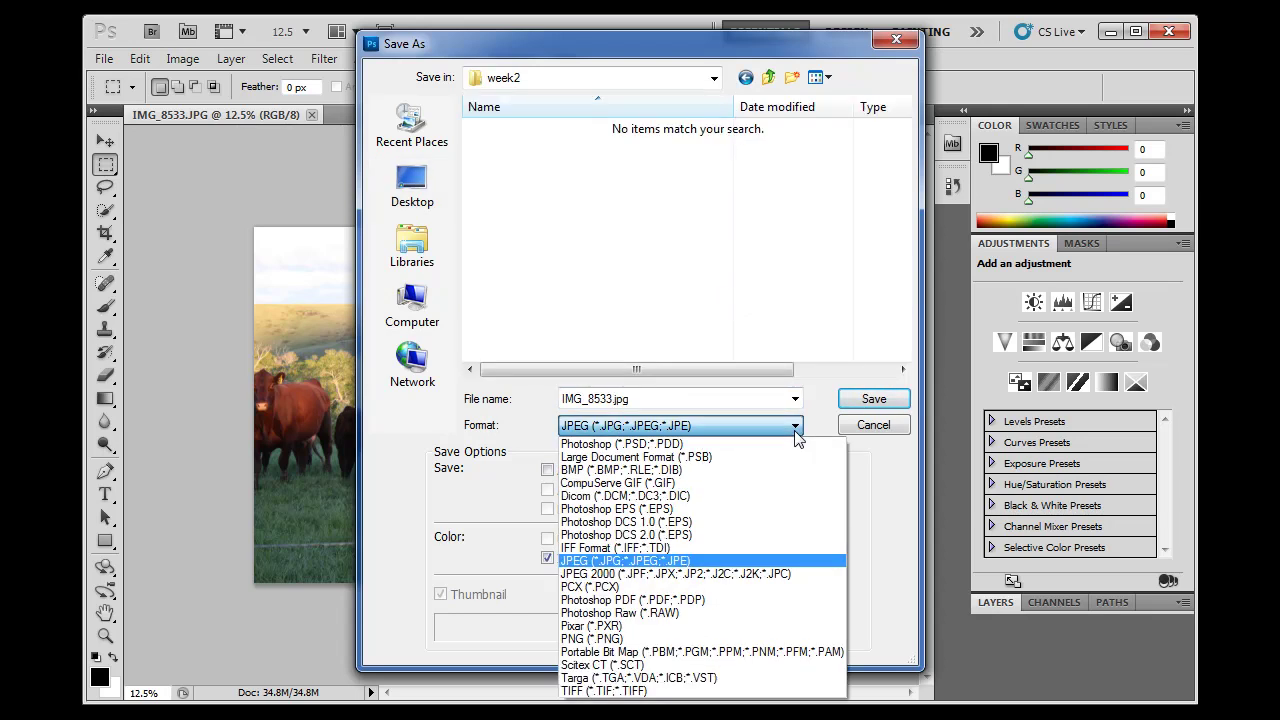
pyautogui.click(738, 445)
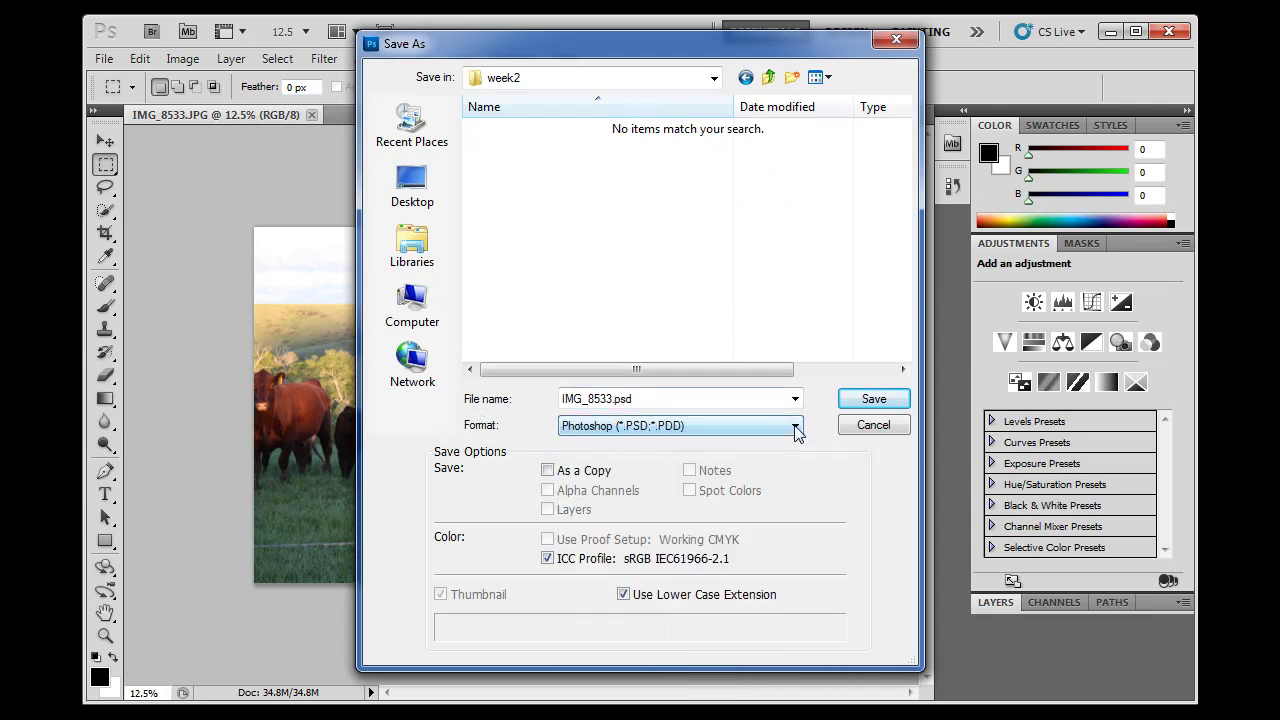
pyautogui.click(857, 405)
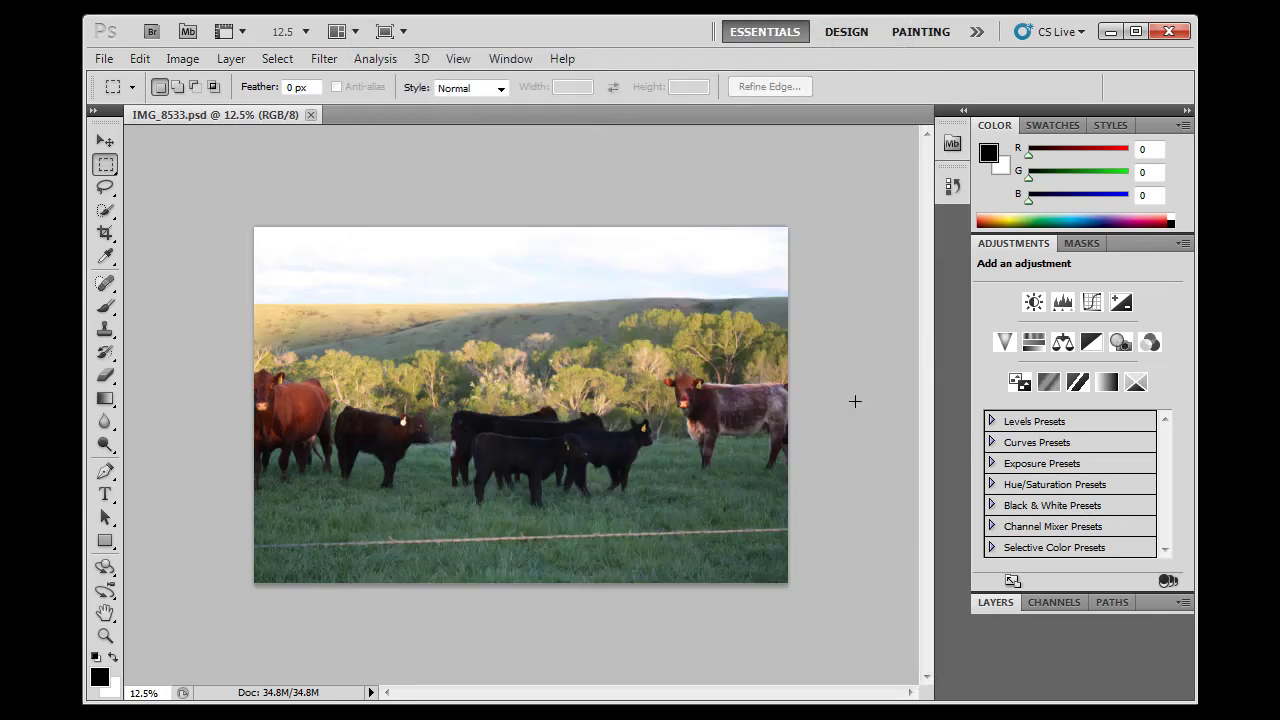
# - Save another Photoshop PSD copy of the photo named 'cows' in week2
pyautogui.click(103, 60)
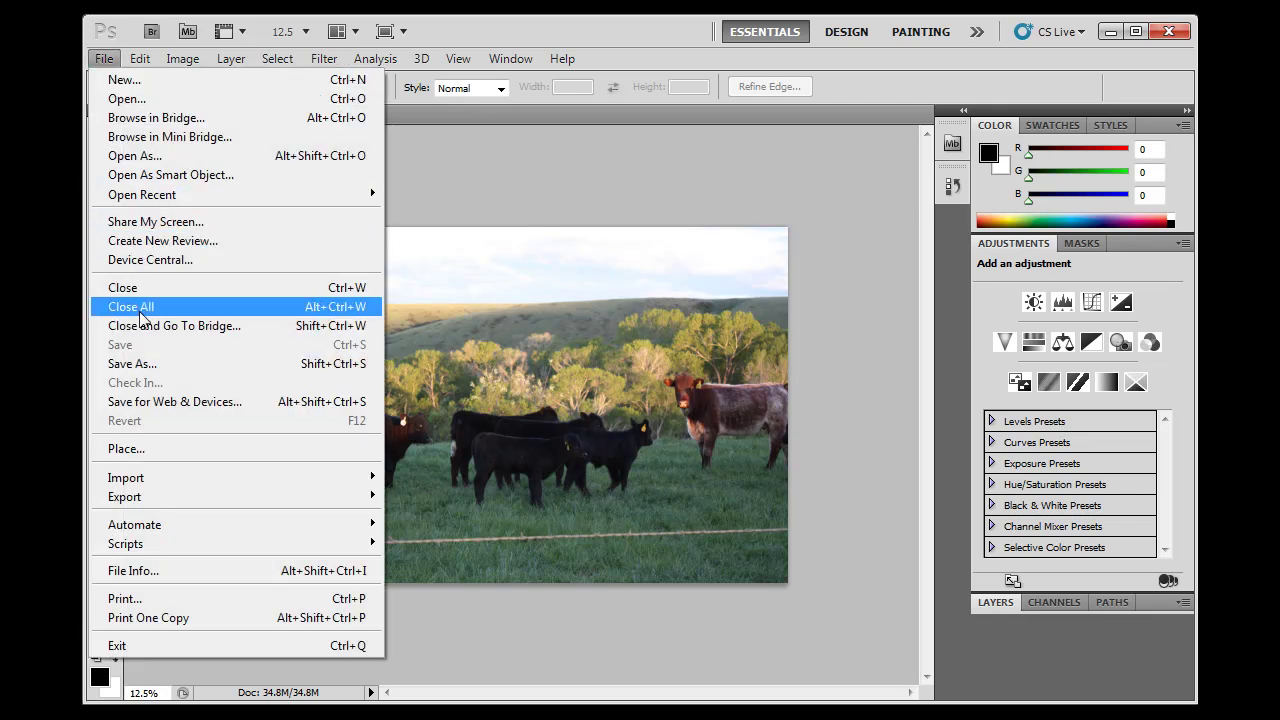
pyautogui.click(138, 363)
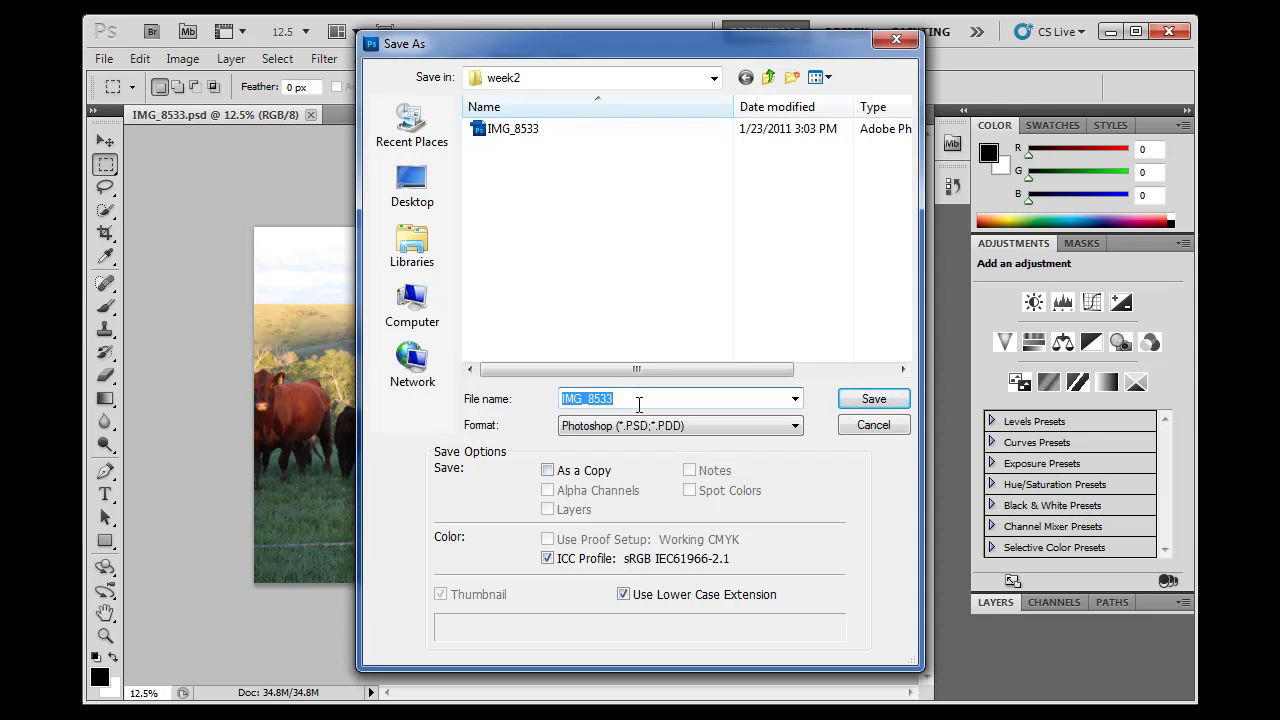
pyautogui.write('cows')
pyautogui.click(660, 428)
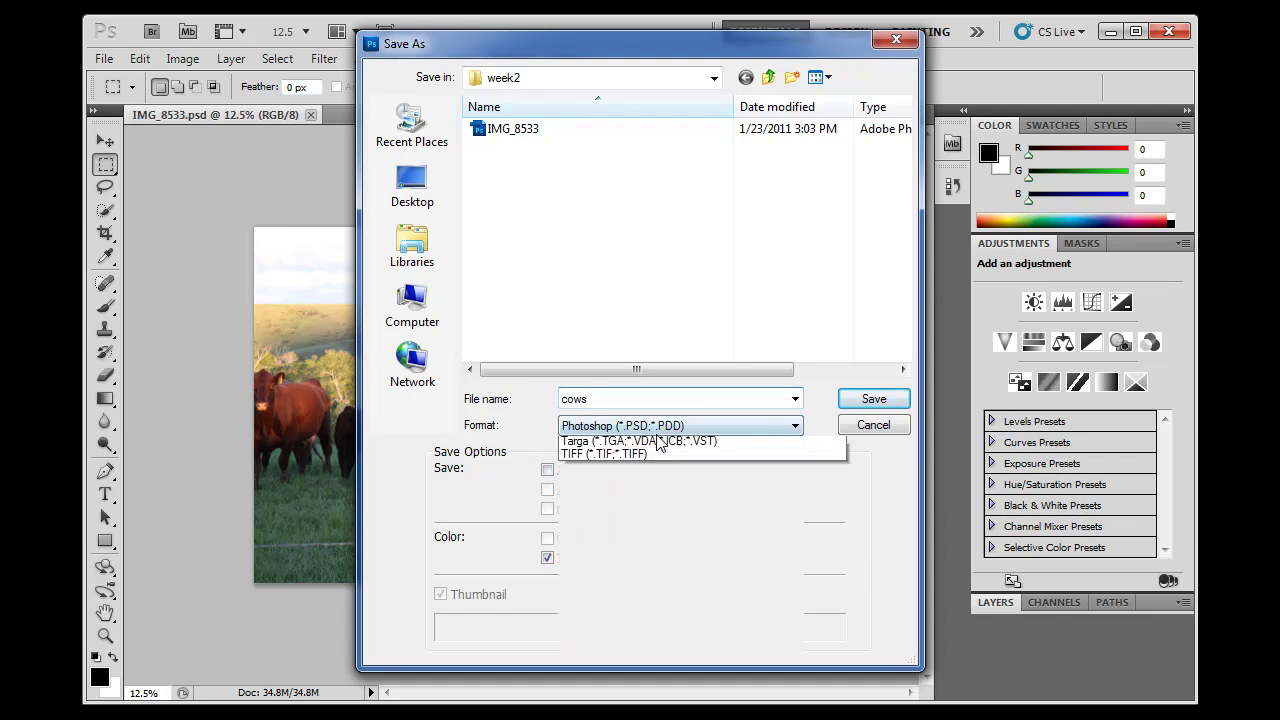
pyautogui.click(668, 444)
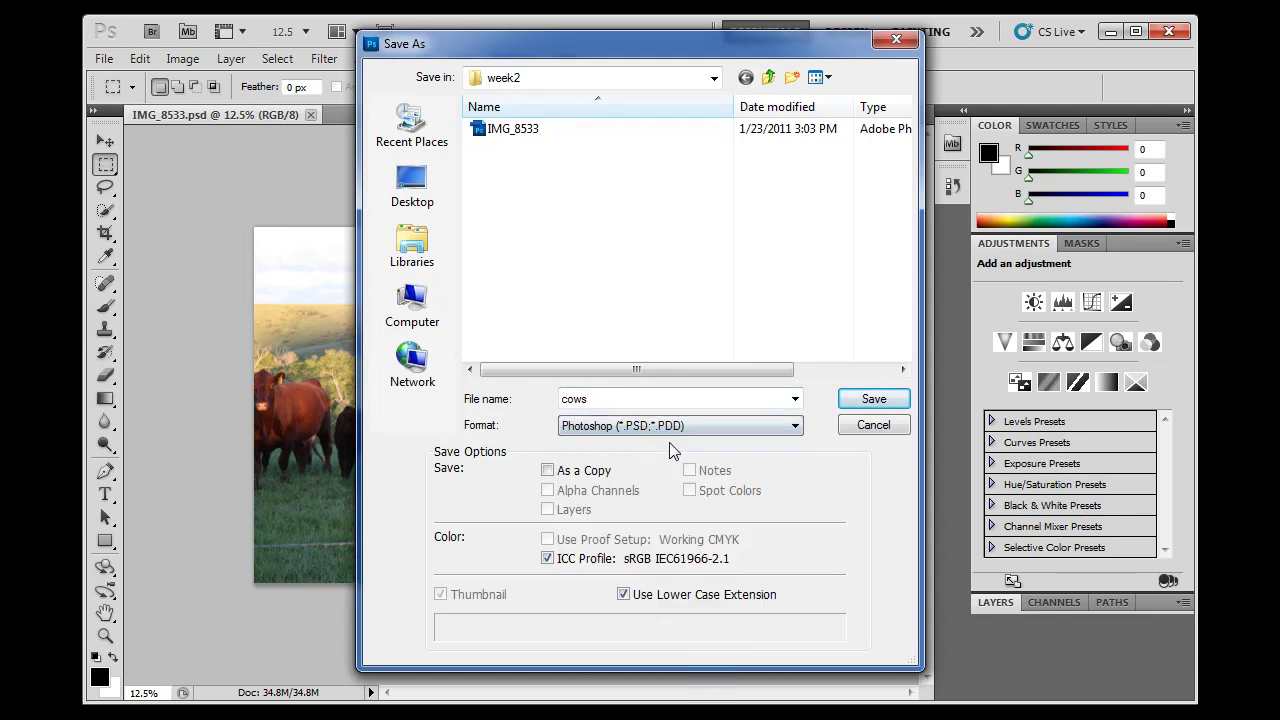
pyautogui.click(896, 398)
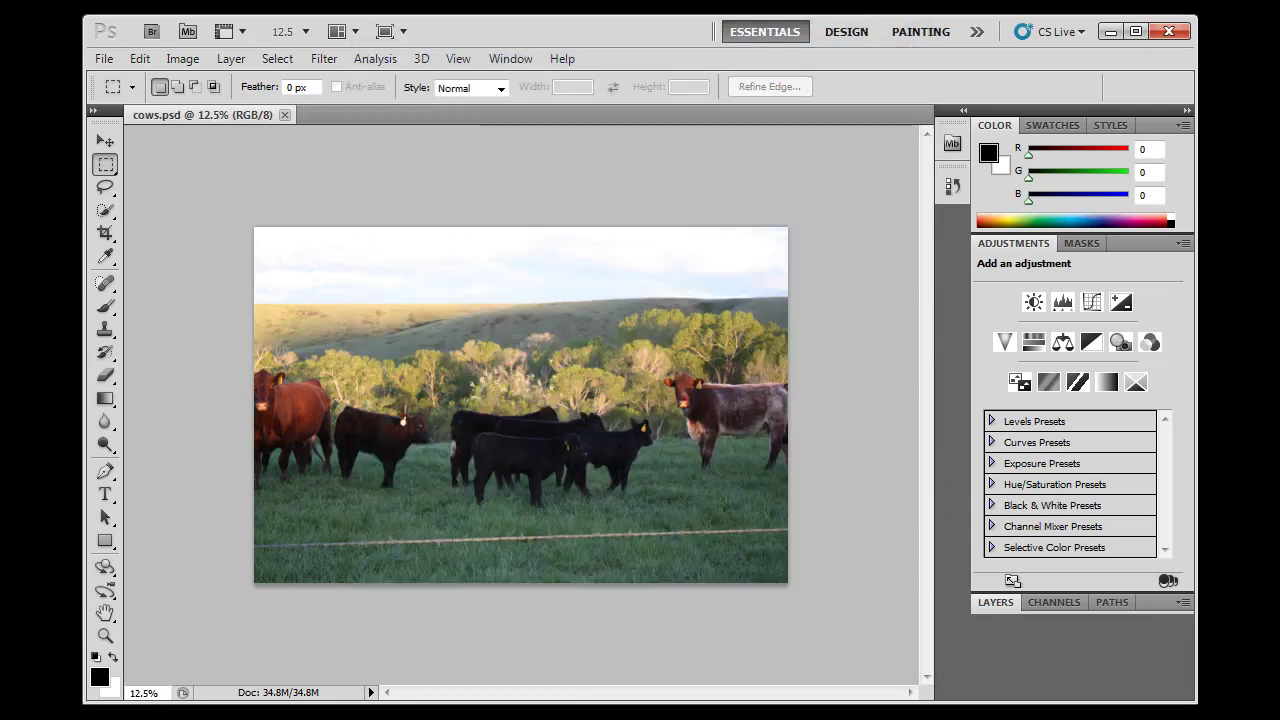
# - Switch to Explorer's week2 folder and select IMG_8533 and cows to check their details
pyautogui.hotkey('alt', 'Tab')
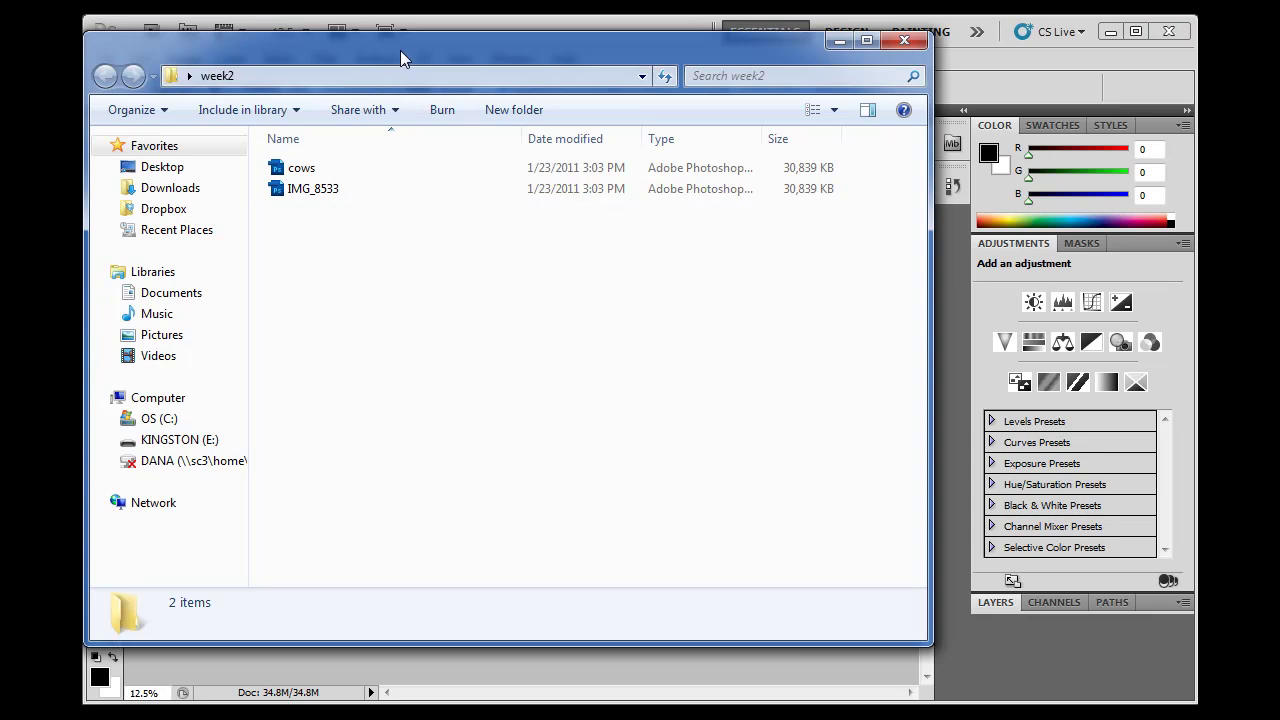
pyautogui.moveTo(400, 50); pyautogui.dragTo(446, 72)
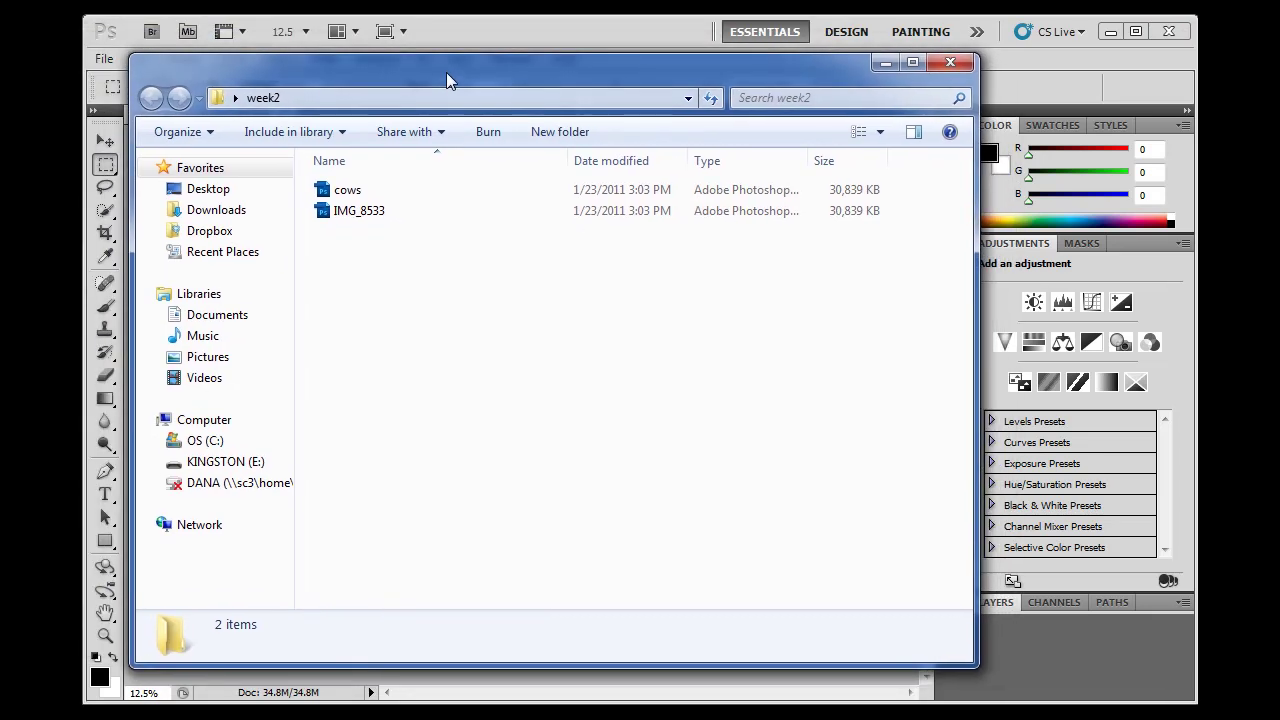
pyautogui.click(357, 220)
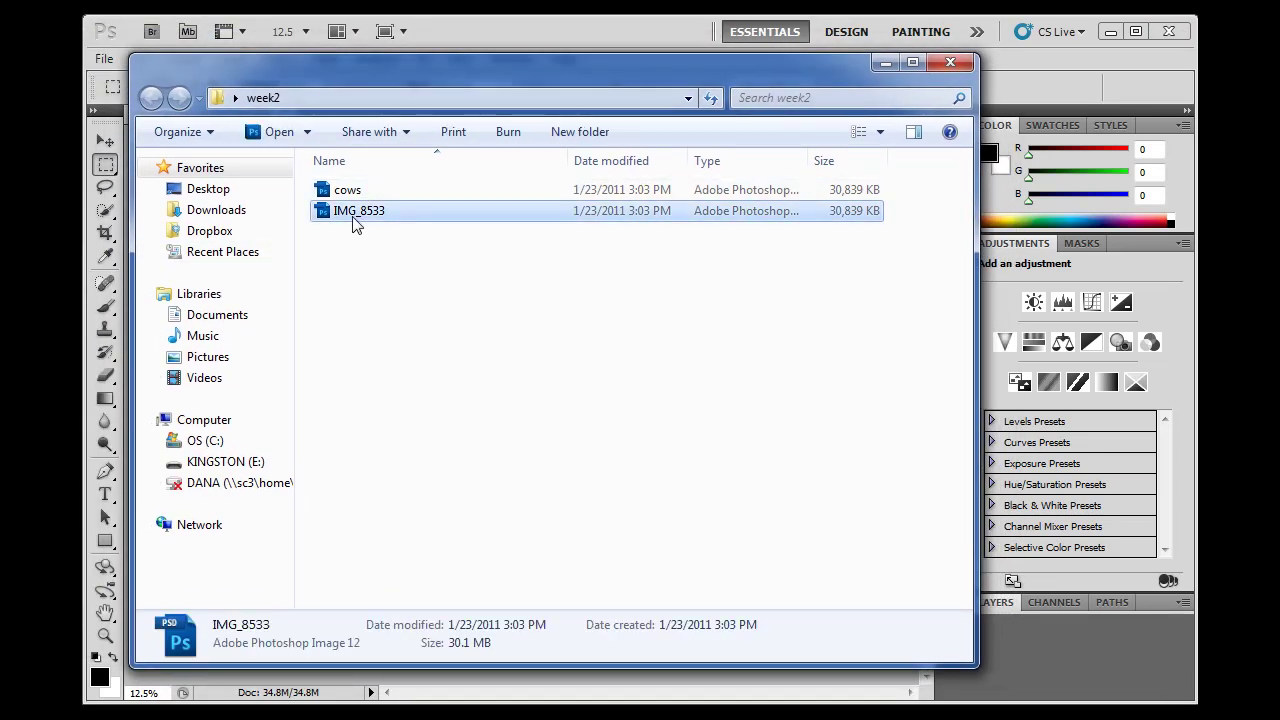
pyautogui.click(355, 193)
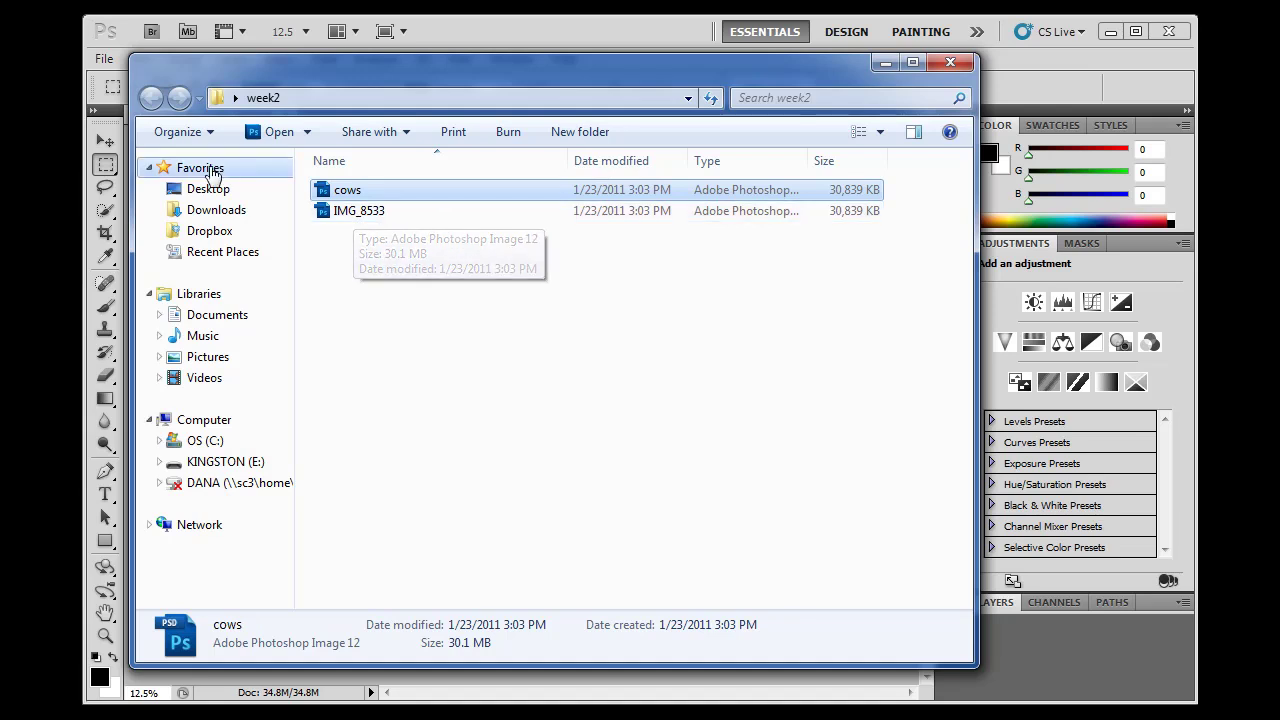
pyautogui.click(205, 134)
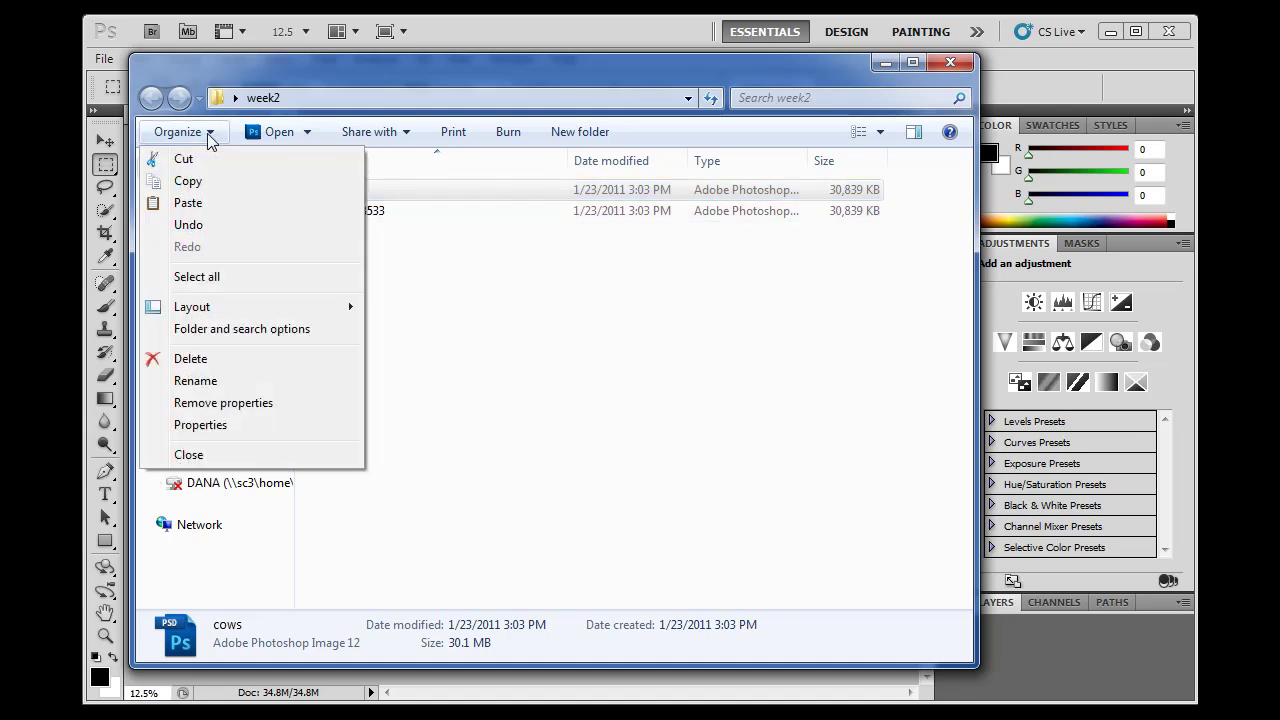
# - Uncheck 'Hide extensions for known file types' so the files list as cows.psd and IMG_8533.psd
pyautogui.click(255, 332)
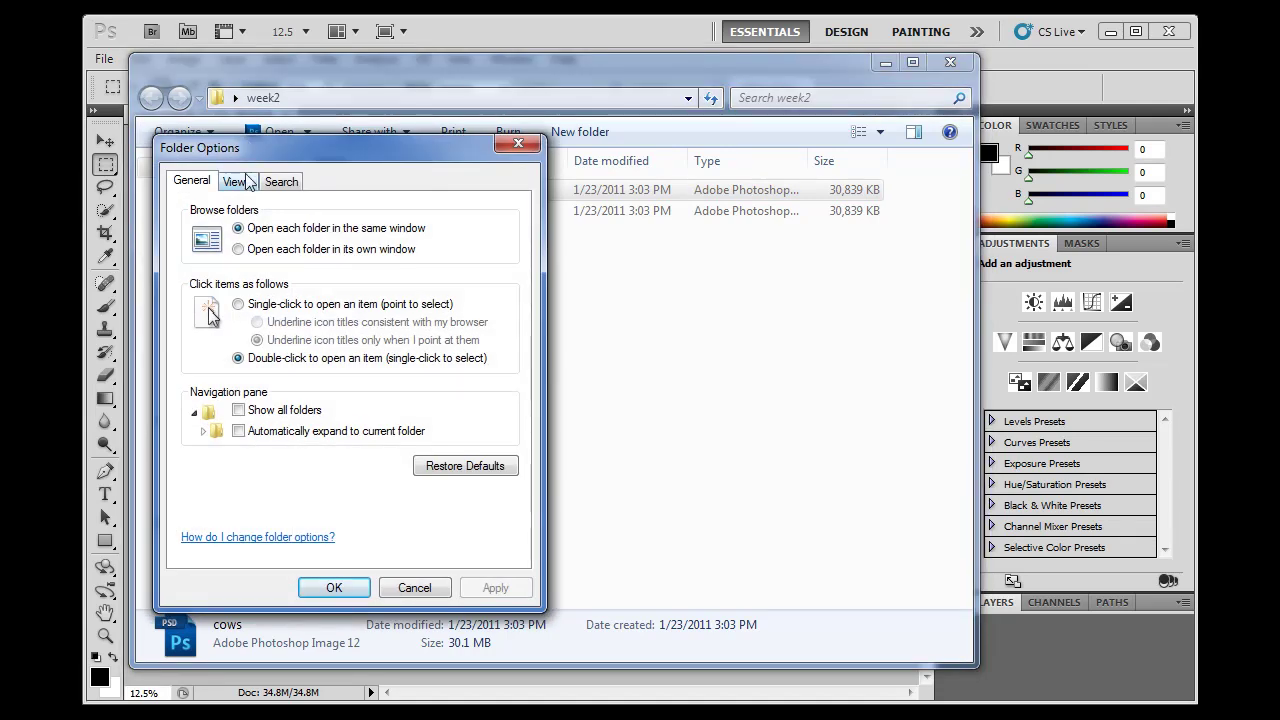
pyautogui.click(240, 184)
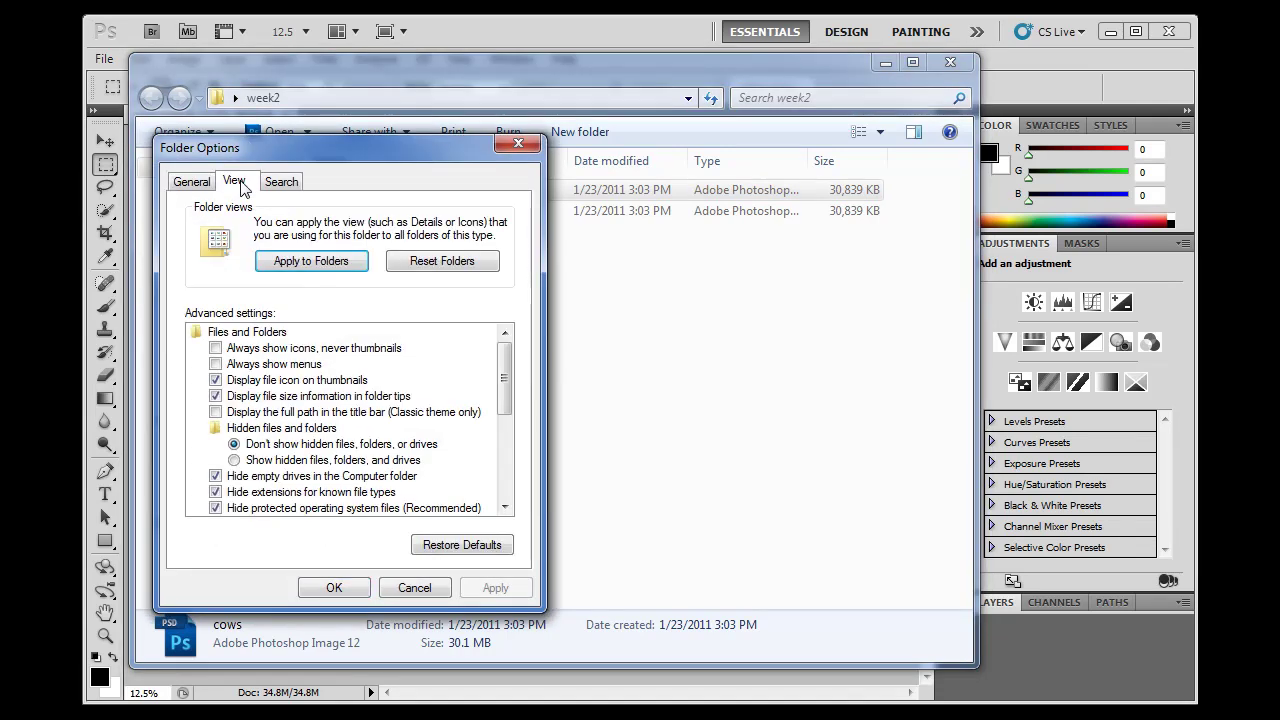
pyautogui.click(230, 492)
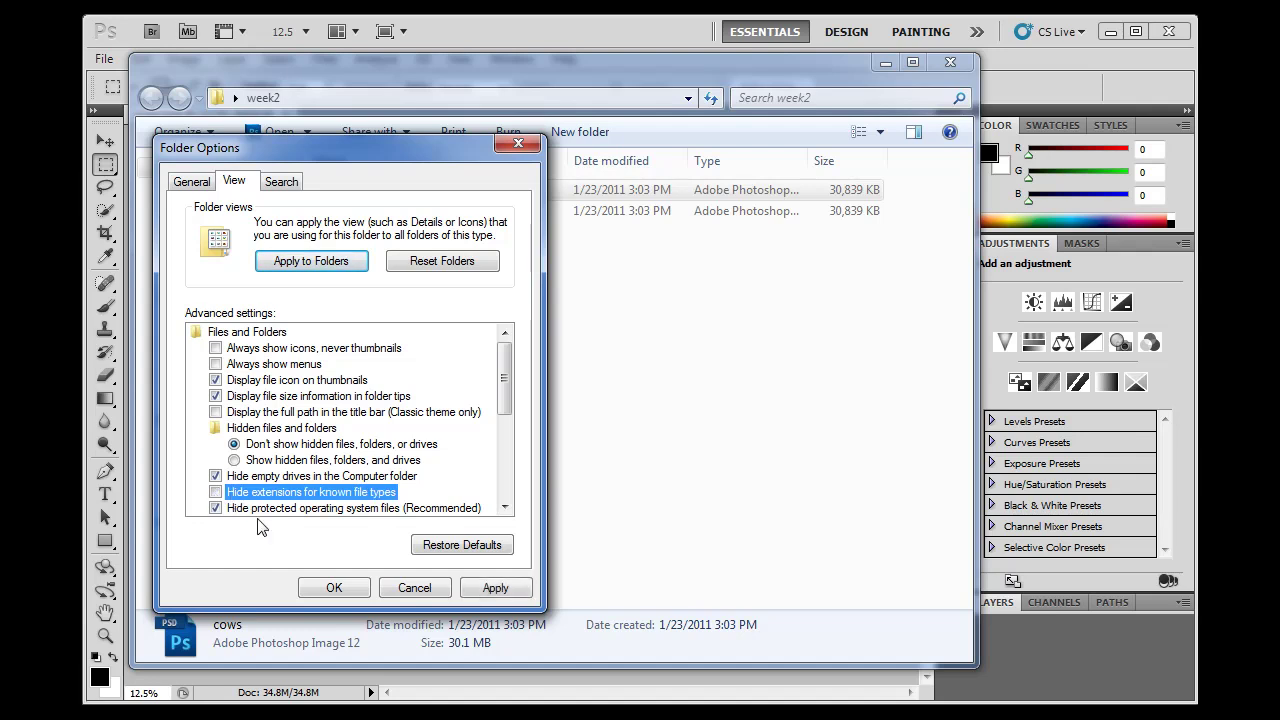
pyautogui.click(334, 588)
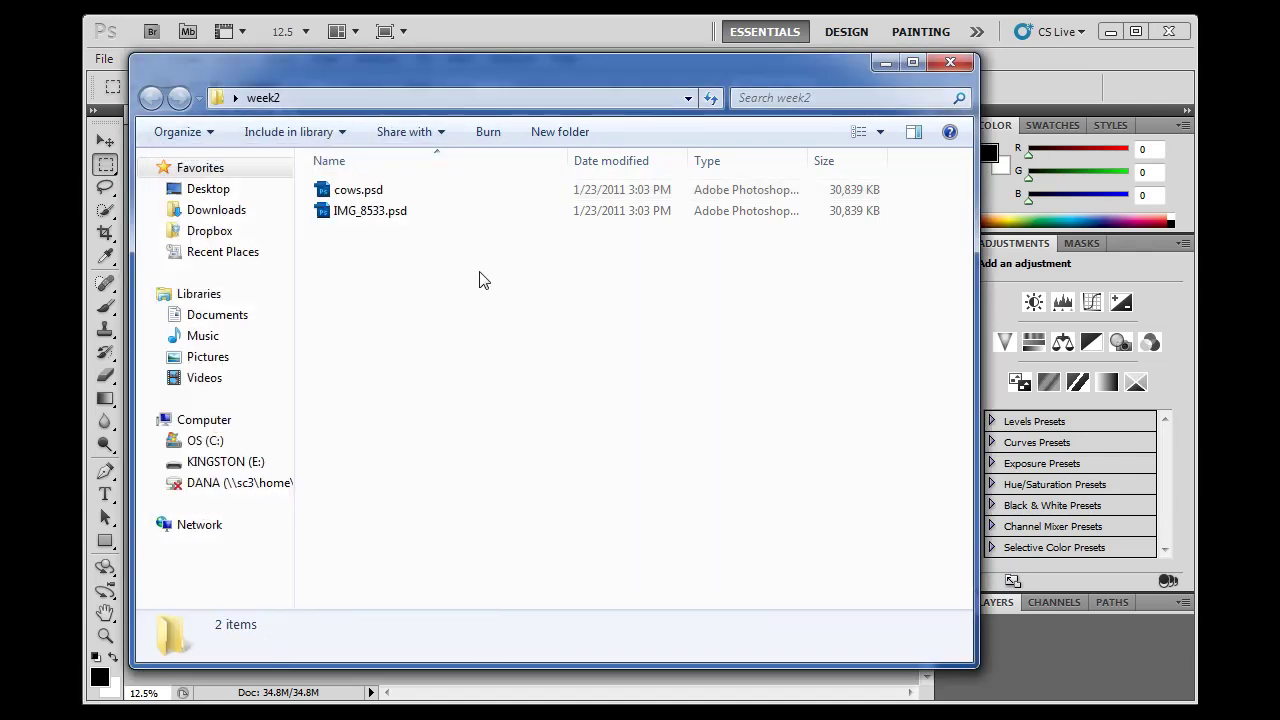
pyautogui.click(375, 187)
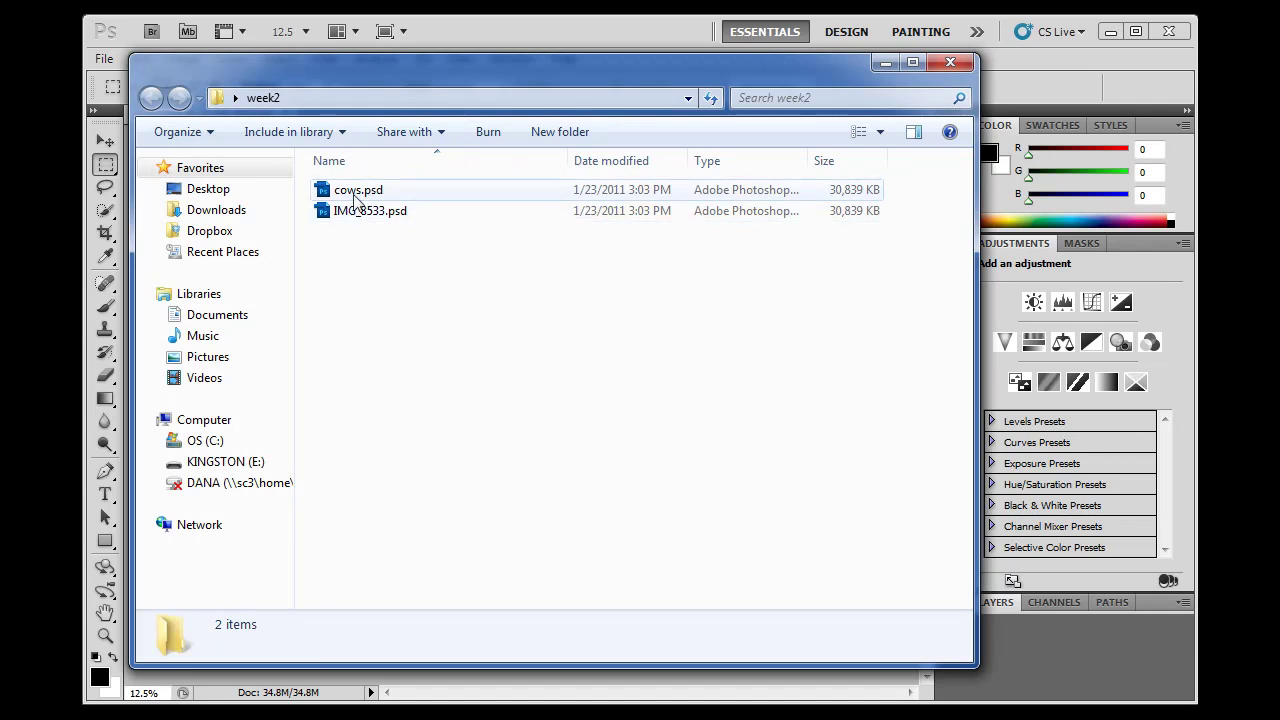
pyautogui.click(397, 218)
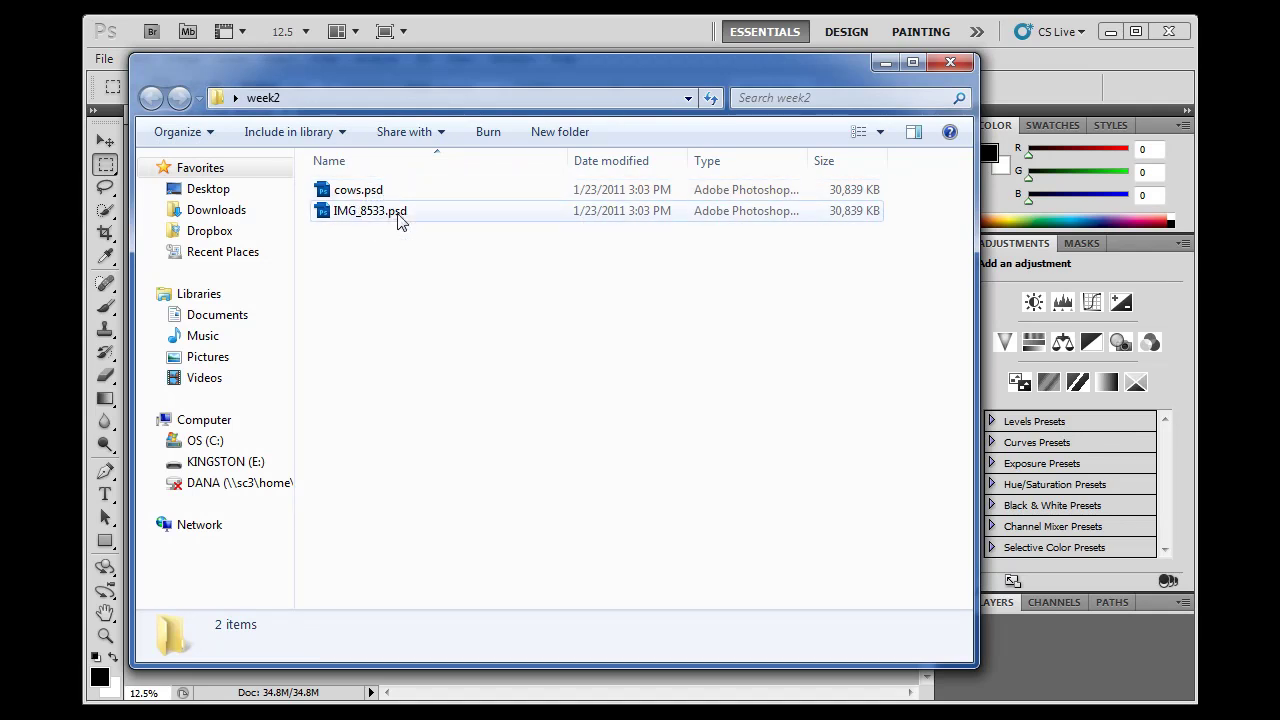
# - Minimize Explorer to return to cows.psd in Photoshop
pyautogui.click(885, 64)
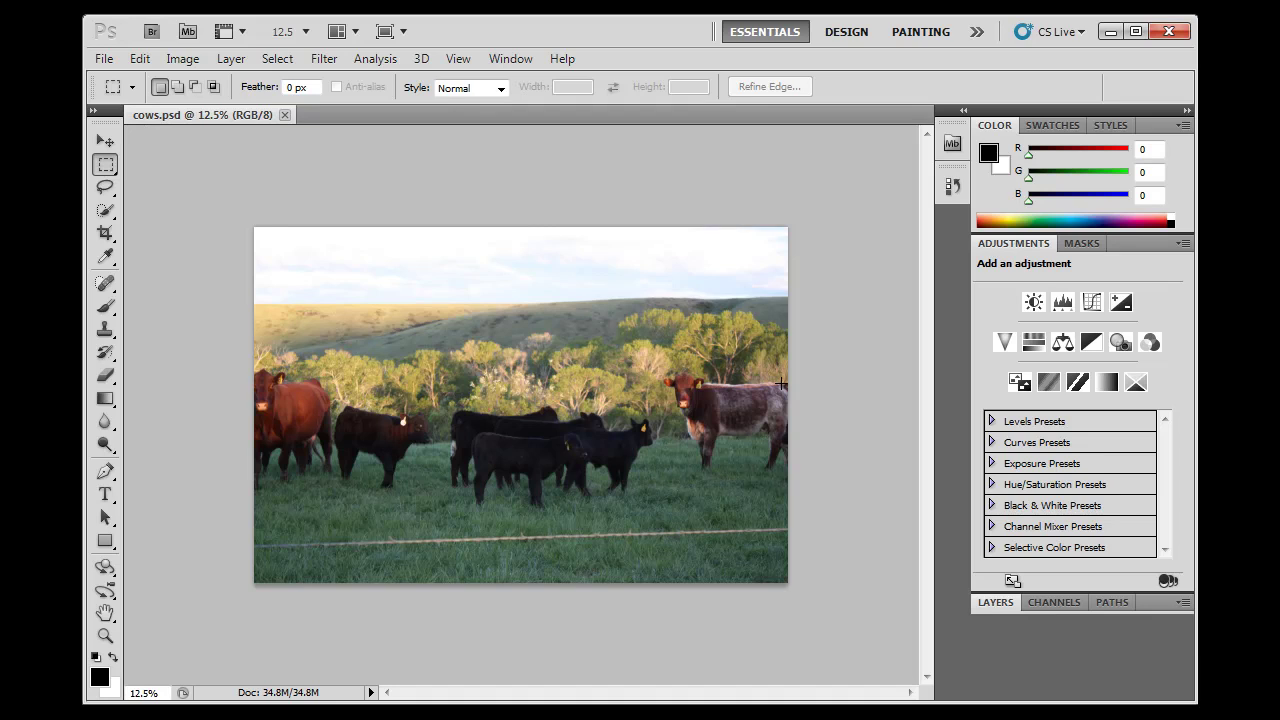
# - Open Image Size for cows.psd (4272 × 2848 px, 72 ppi) and move the dialog aside
pyautogui.click(182, 58)
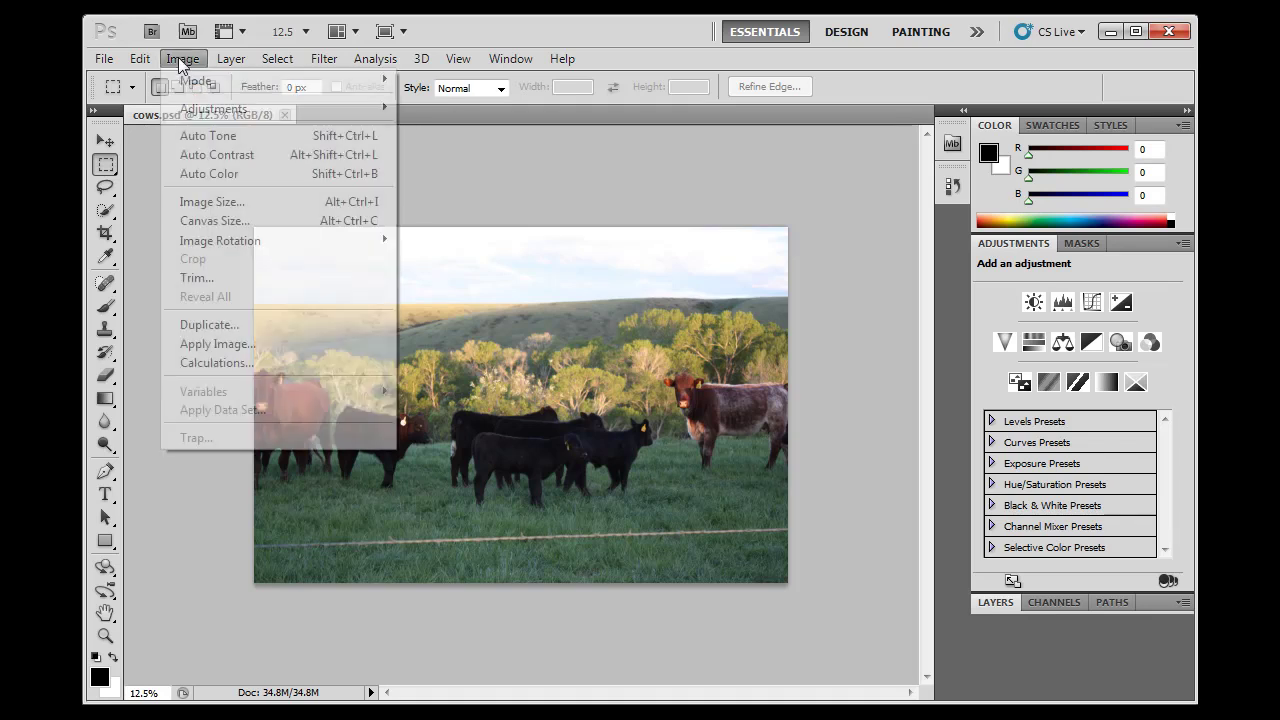
pyautogui.click(205, 203)
pyautogui.moveTo(569, 134); pyautogui.dragTo(547, 174)
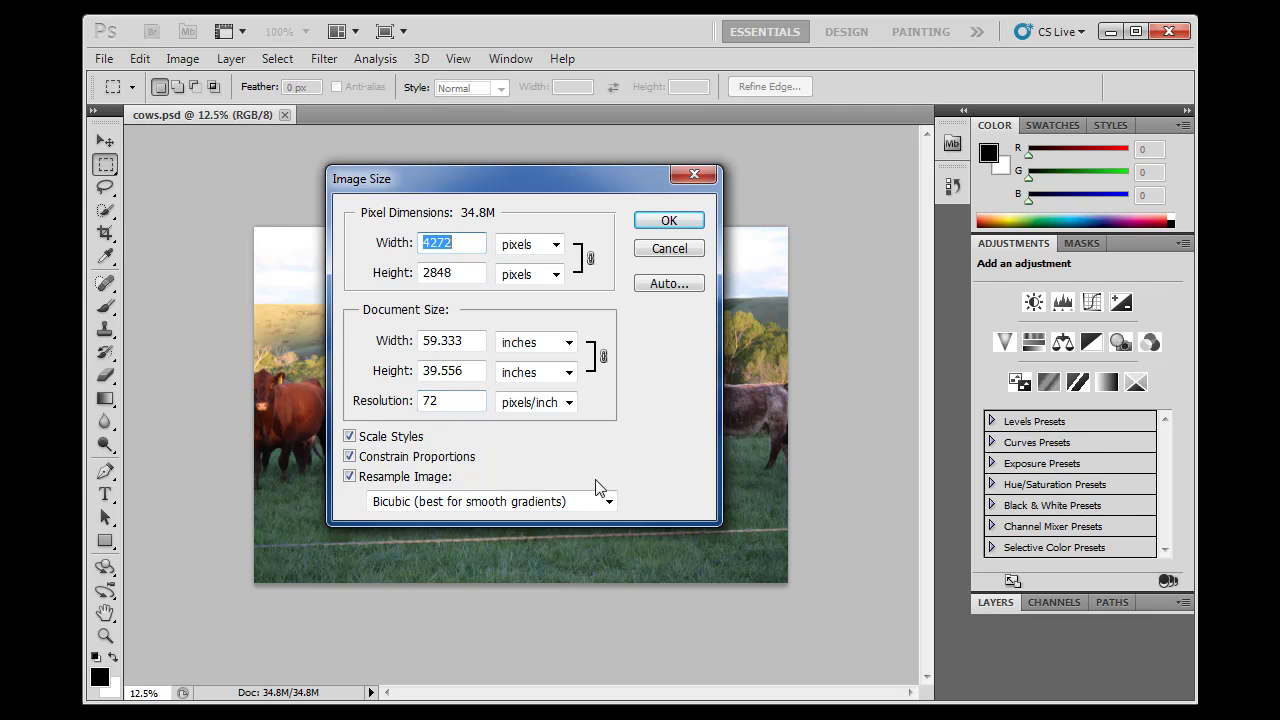
# - Uncheck Resample Image in the Image Size dialog
pyautogui.click(350, 477)
pyautogui.click(350, 477)
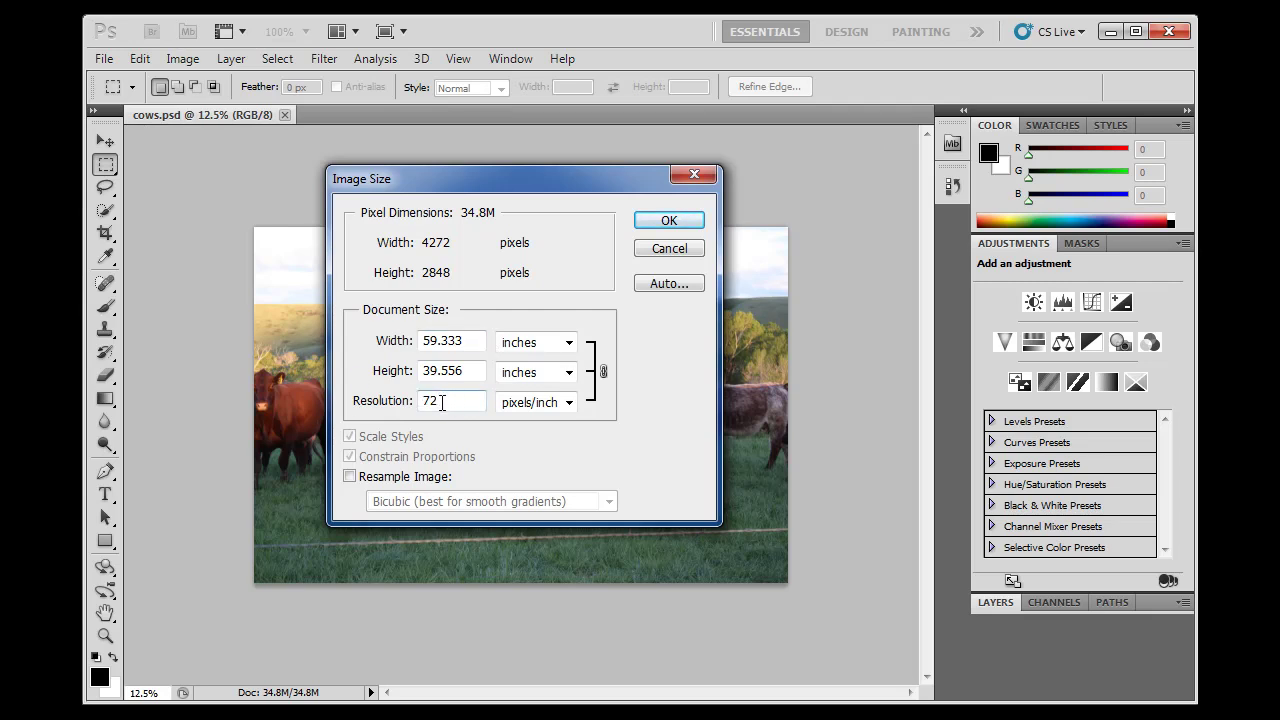
# - Enter resolution 360 and height 8 inches, yielding 12 × 8 in at 356 pixels/inch
pyautogui.doubleClick(443, 401)
pyautogui.write('360')
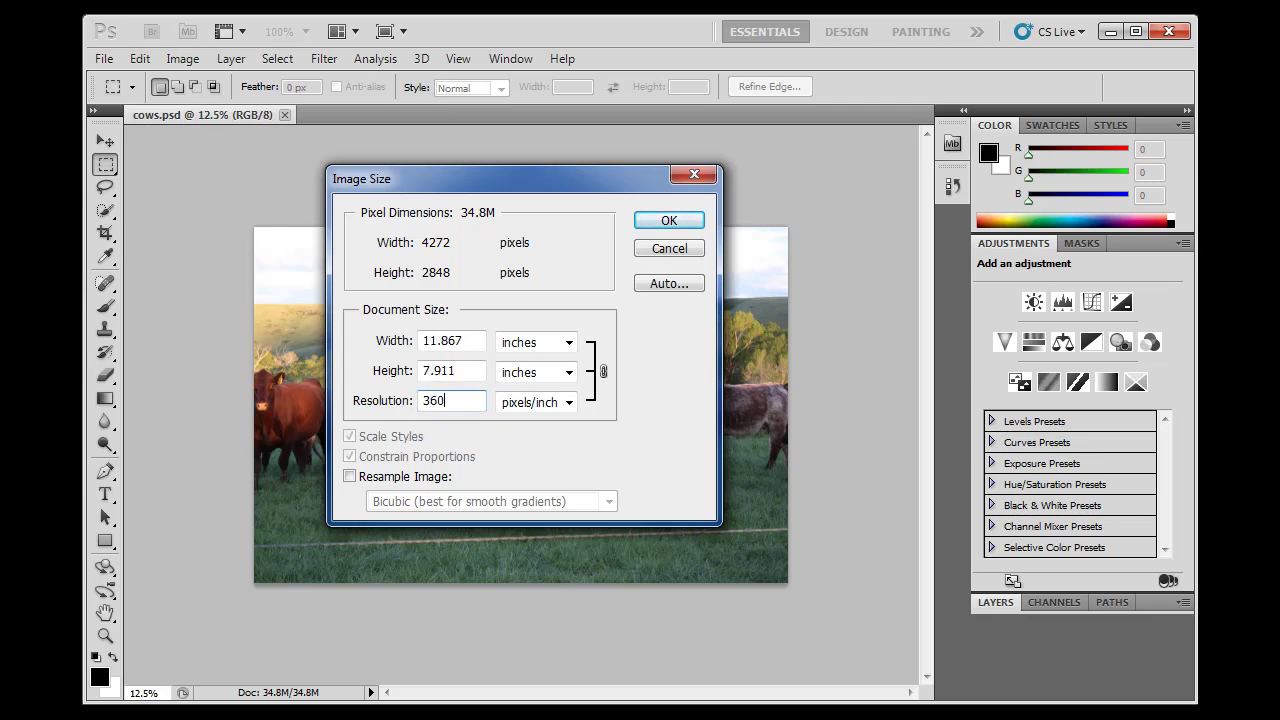
pyautogui.doubleClick(465, 375)
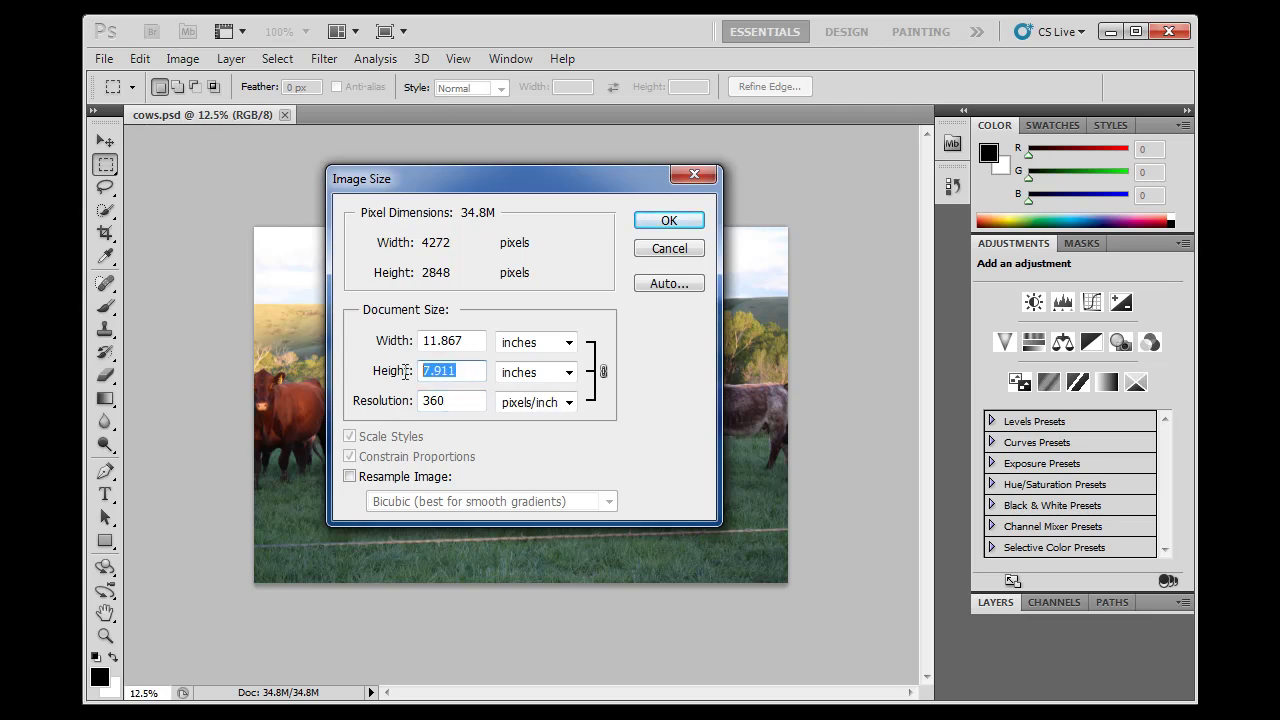
pyautogui.write('8')
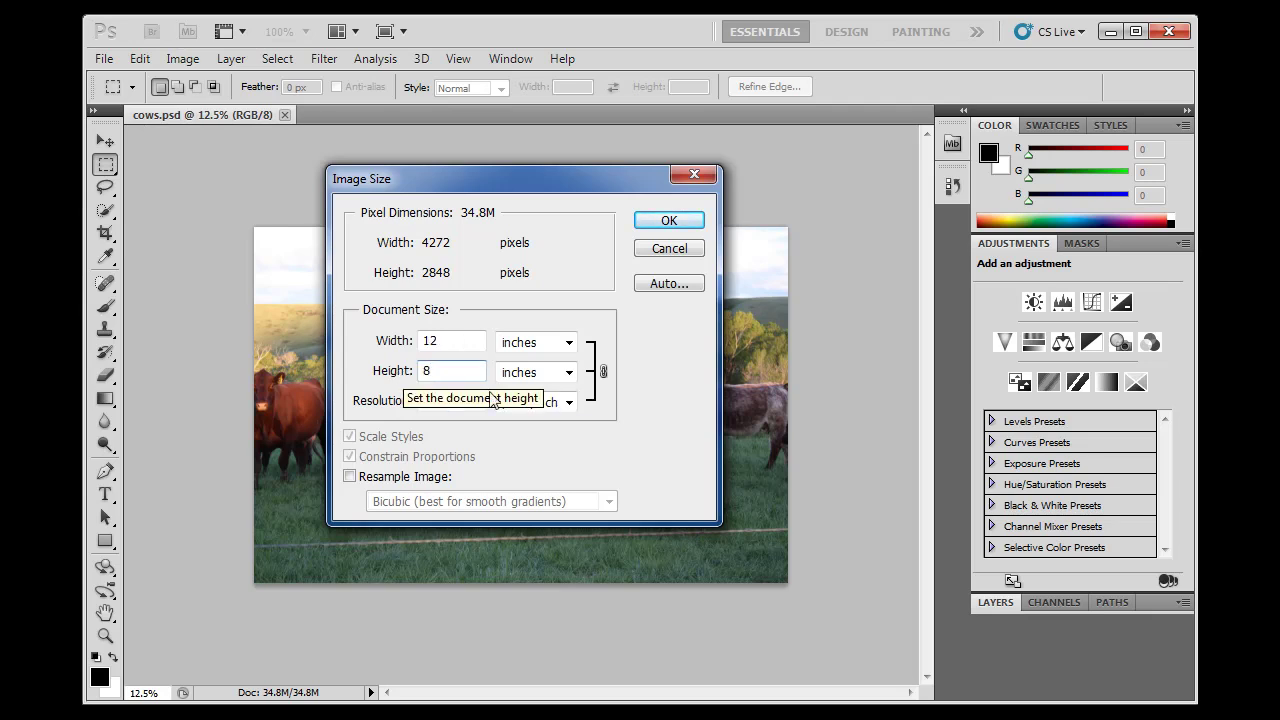
pyautogui.click(570, 377)
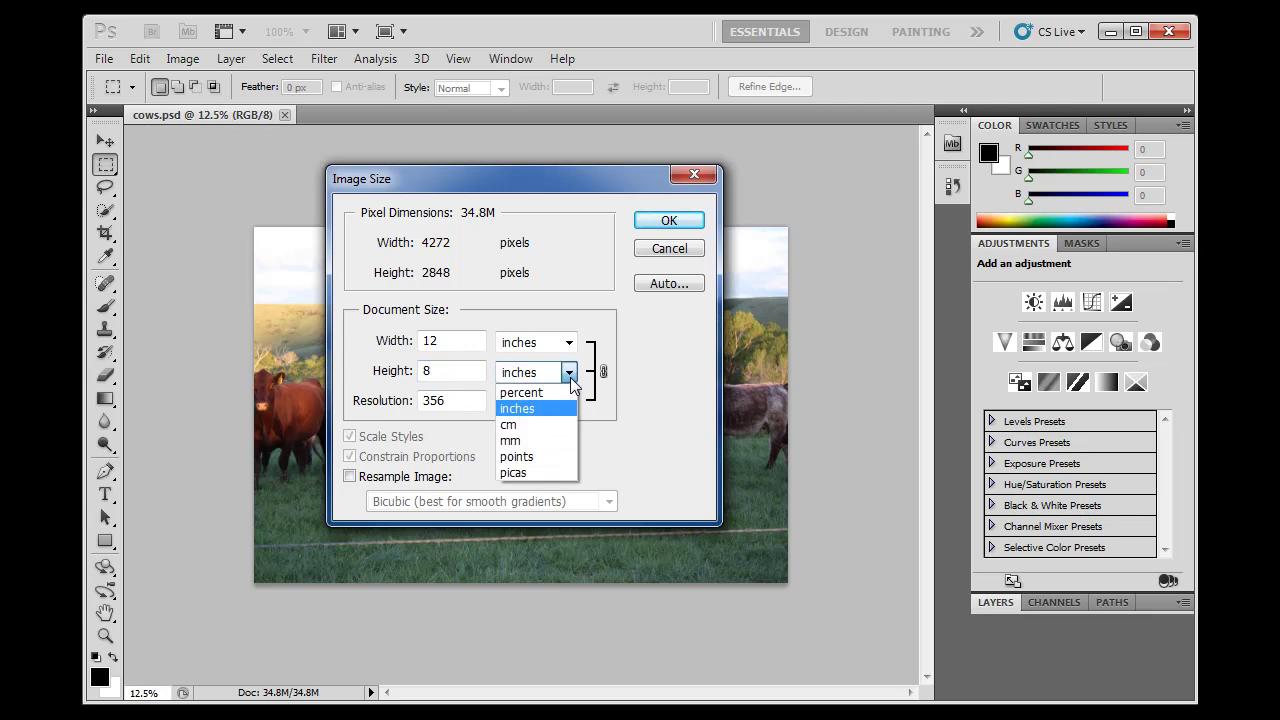
pyautogui.click(570, 377)
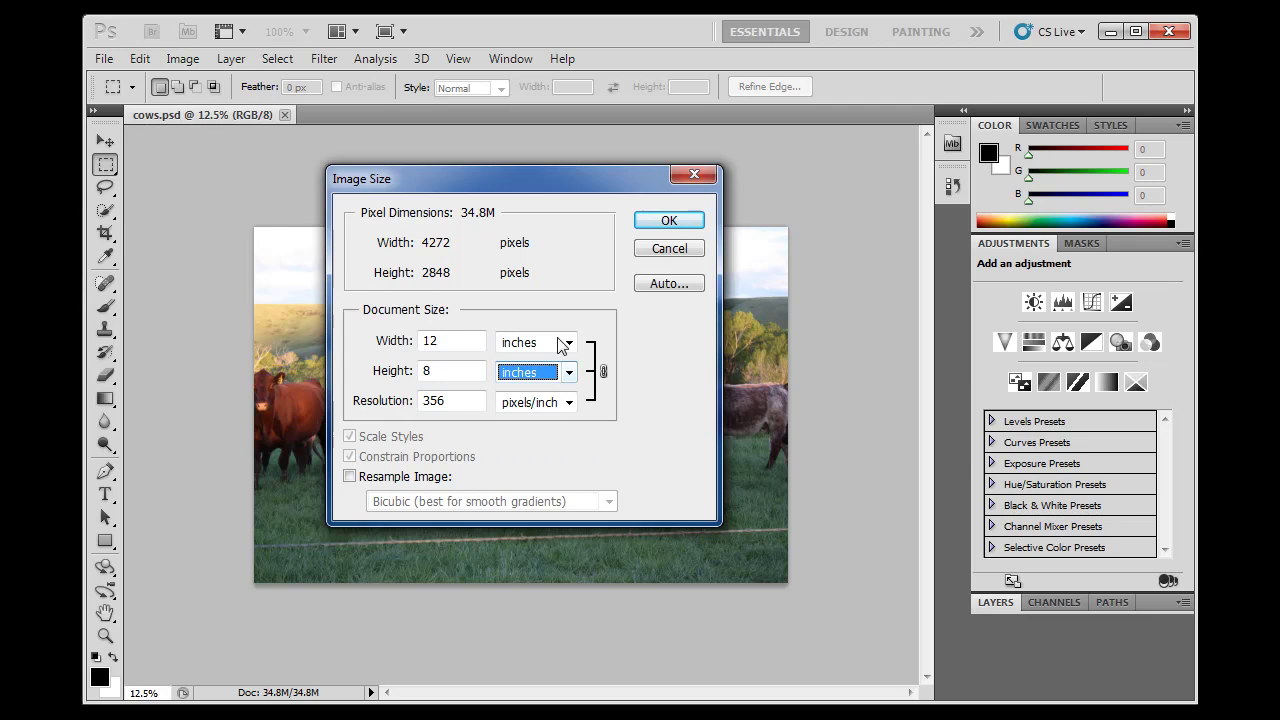
pyautogui.hotkey('shift', 'Tab')
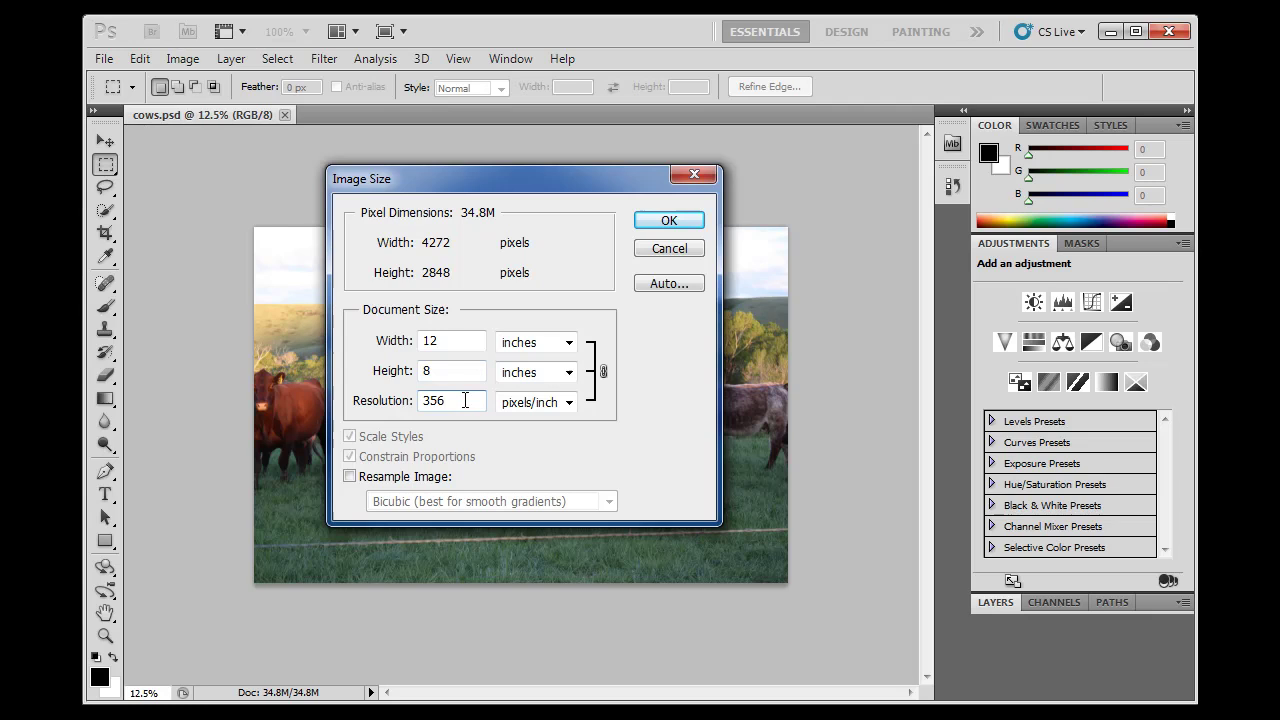
# - Try resolution 700, width 7, and heights 5 and 6 in the Image Size dialog
pyautogui.press('Tab')
pyautogui.write('7')
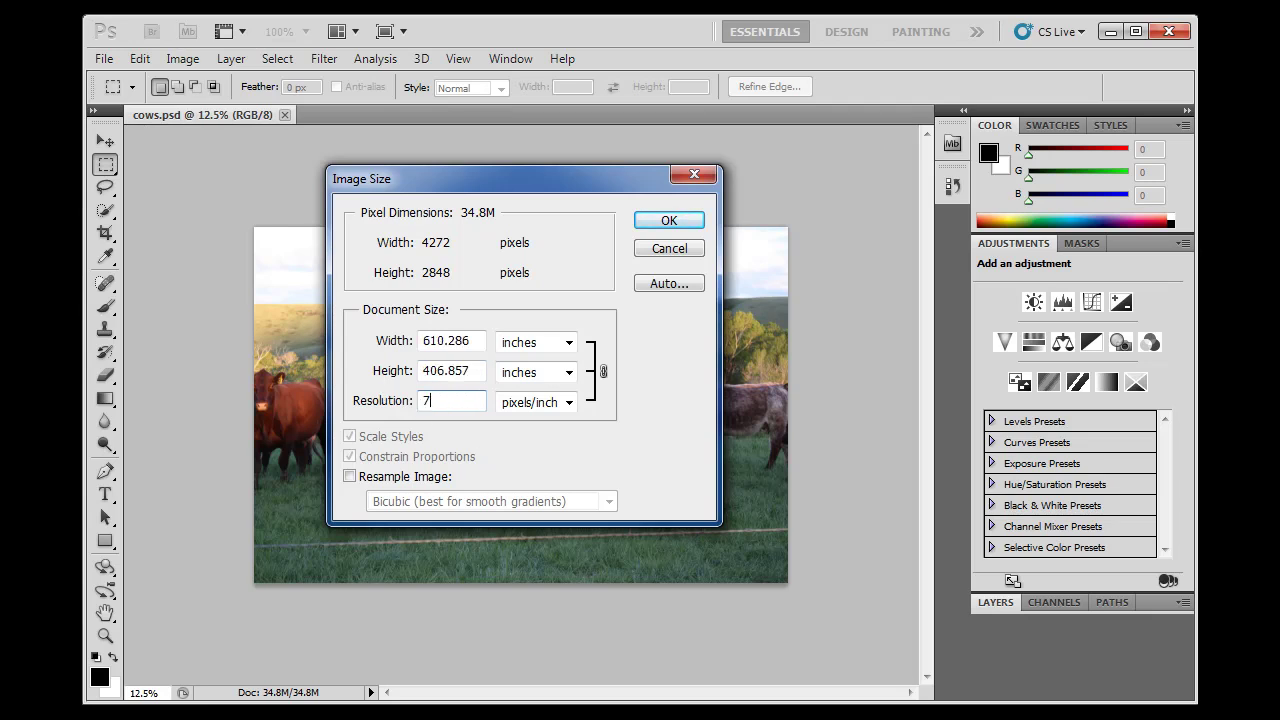
pyautogui.write('00')
pyautogui.doubleClick(462, 341)
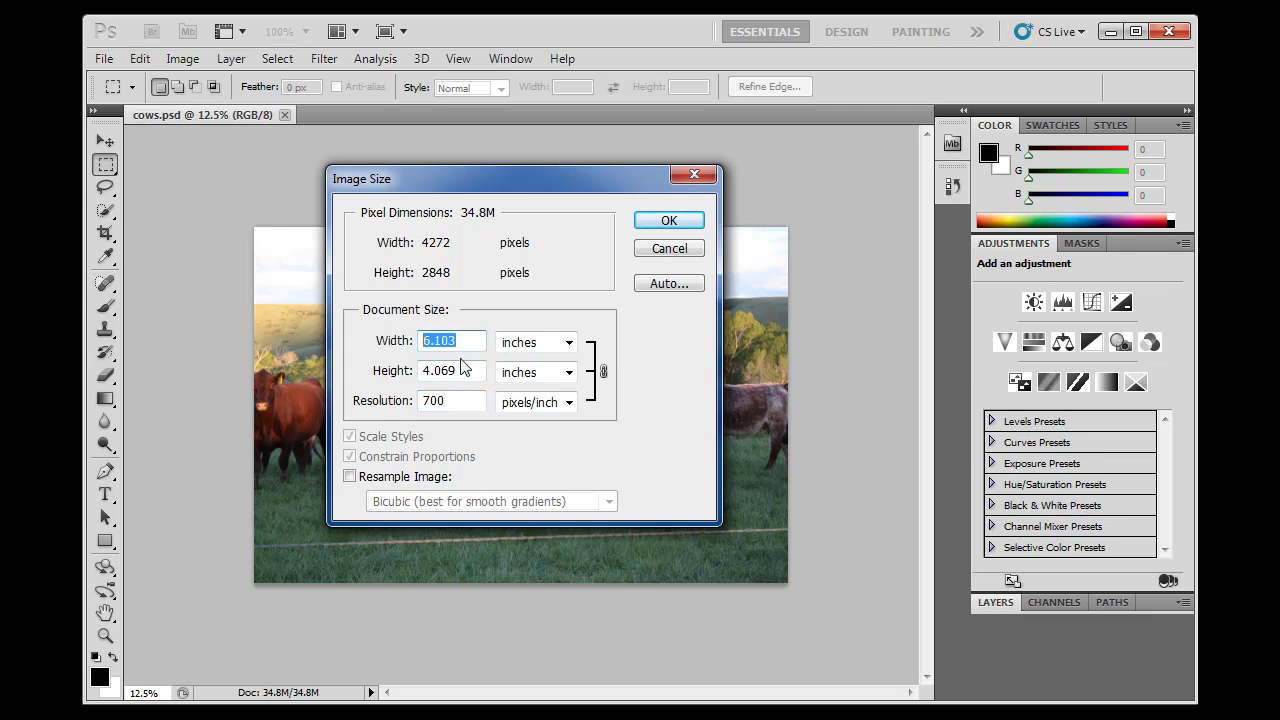
pyautogui.write('7')
pyautogui.moveTo(472, 370); pyautogui.dragTo(400, 370)
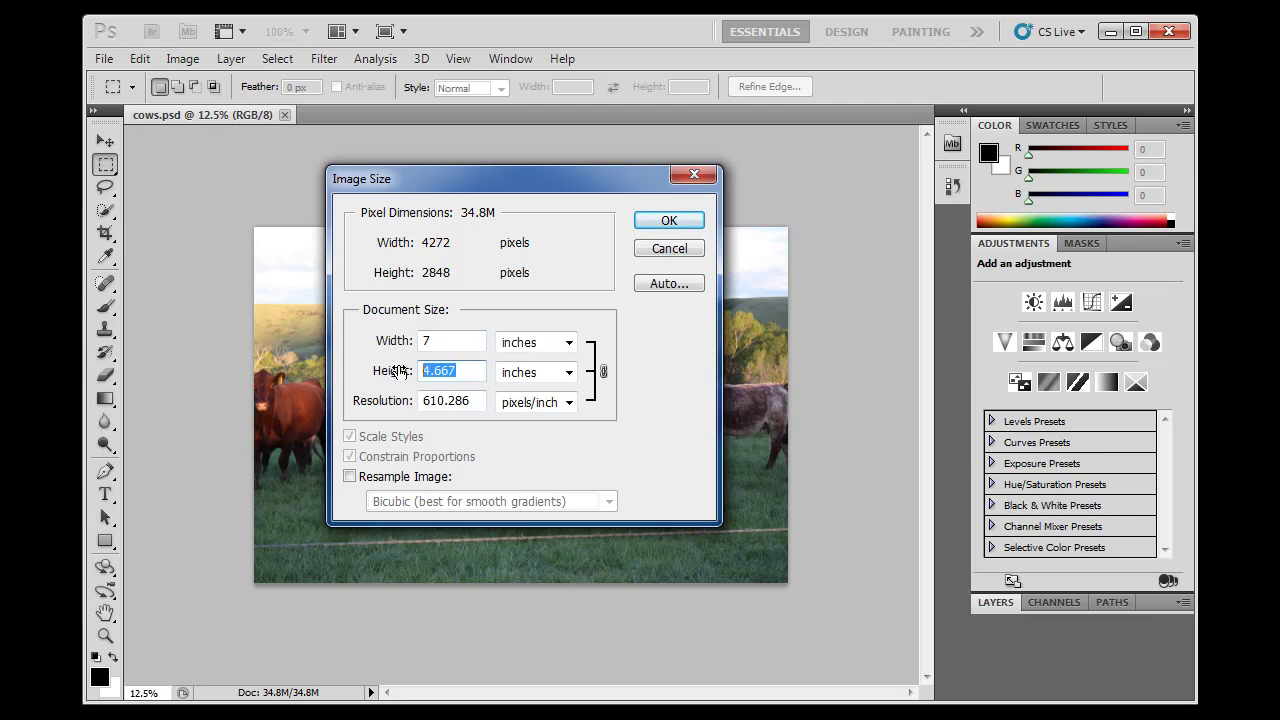
pyautogui.write('5')
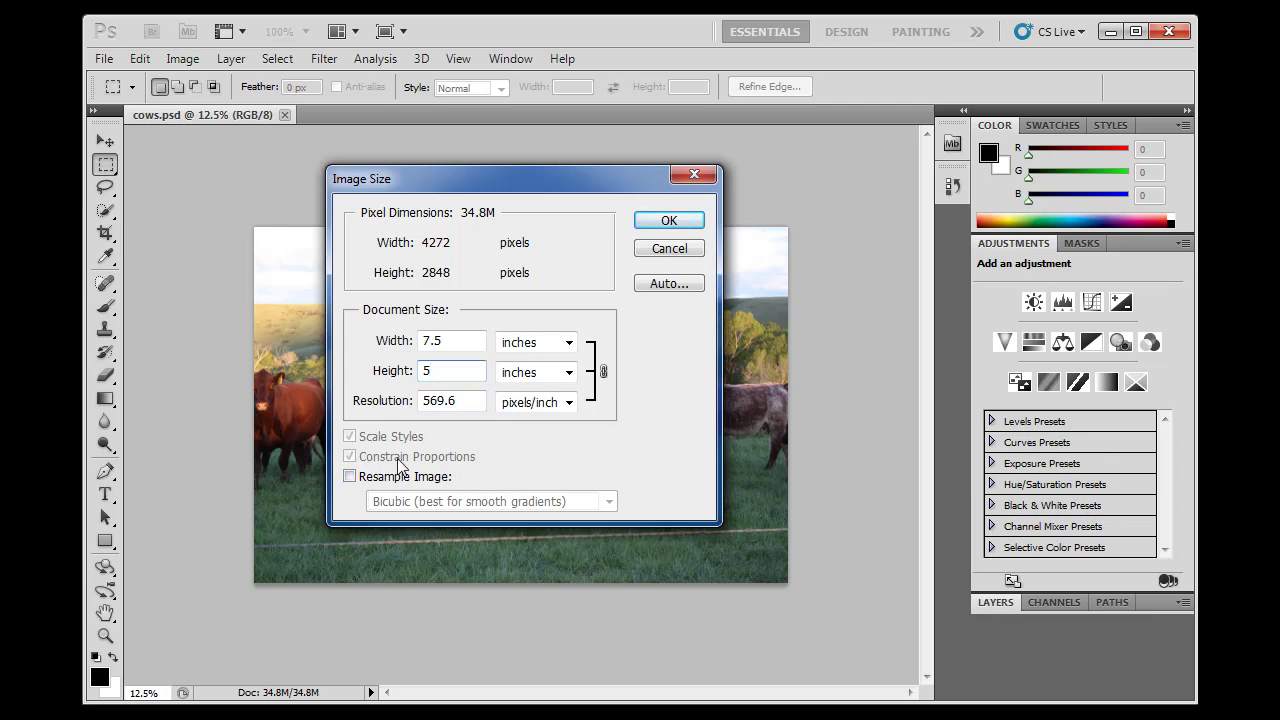
pyautogui.doubleClick(440, 370)
pyautogui.write('6')
# - Return the height to 8 inches (12 × 8 in, 356 ppi) and apply the size
pyautogui.doubleClick(450, 375)
pyautogui.write('8')
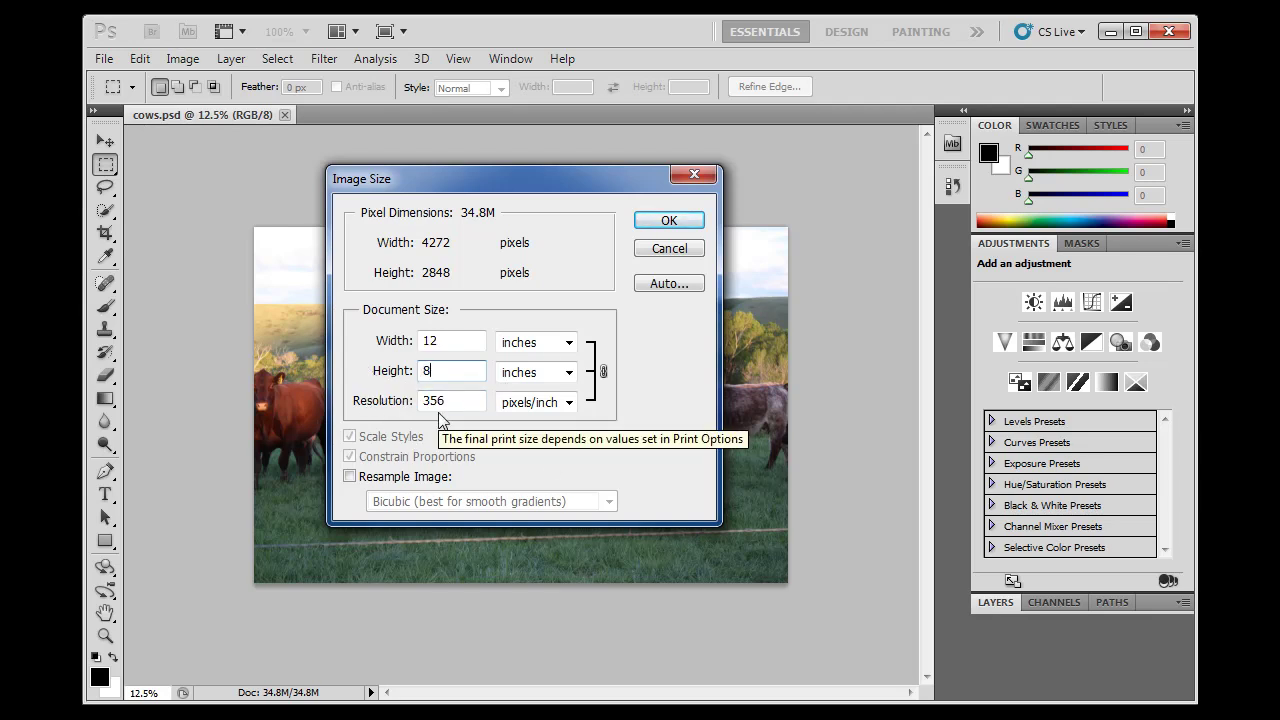
pyautogui.click(652, 219)
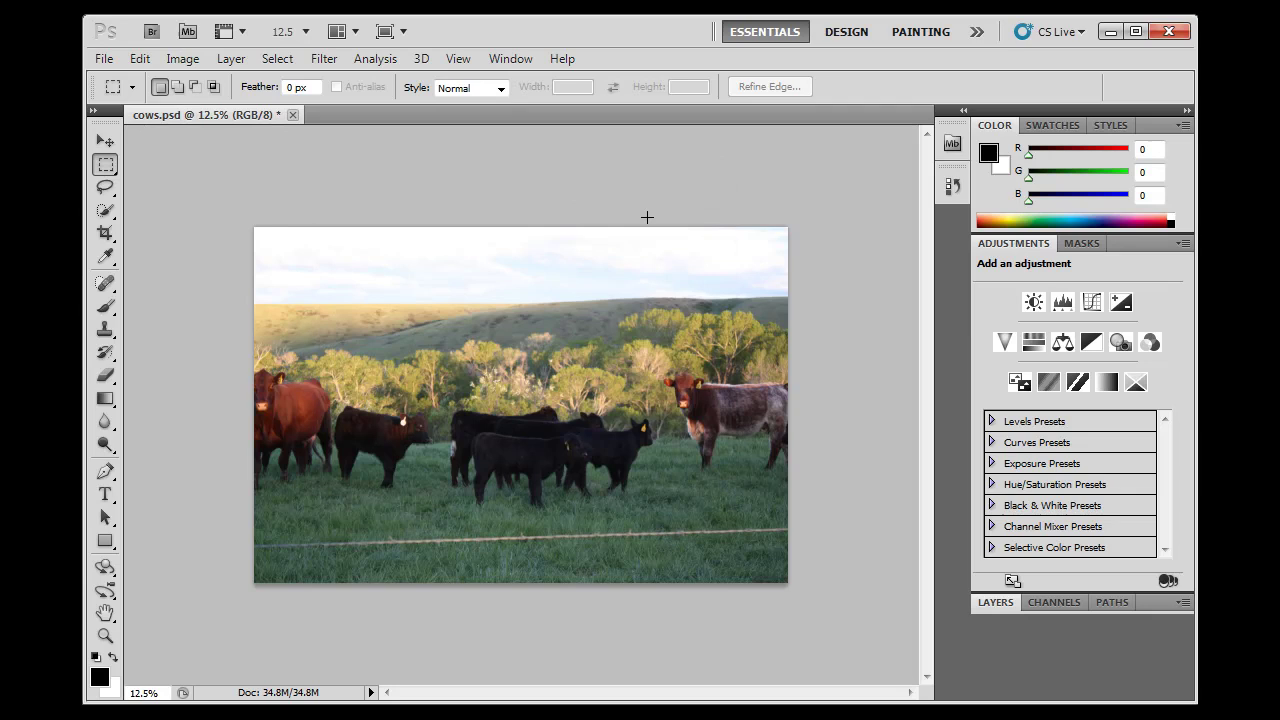
# - Set up Save As with TIFF format, renaming the file to cows_8x10 in week2
pyautogui.click(102, 62)
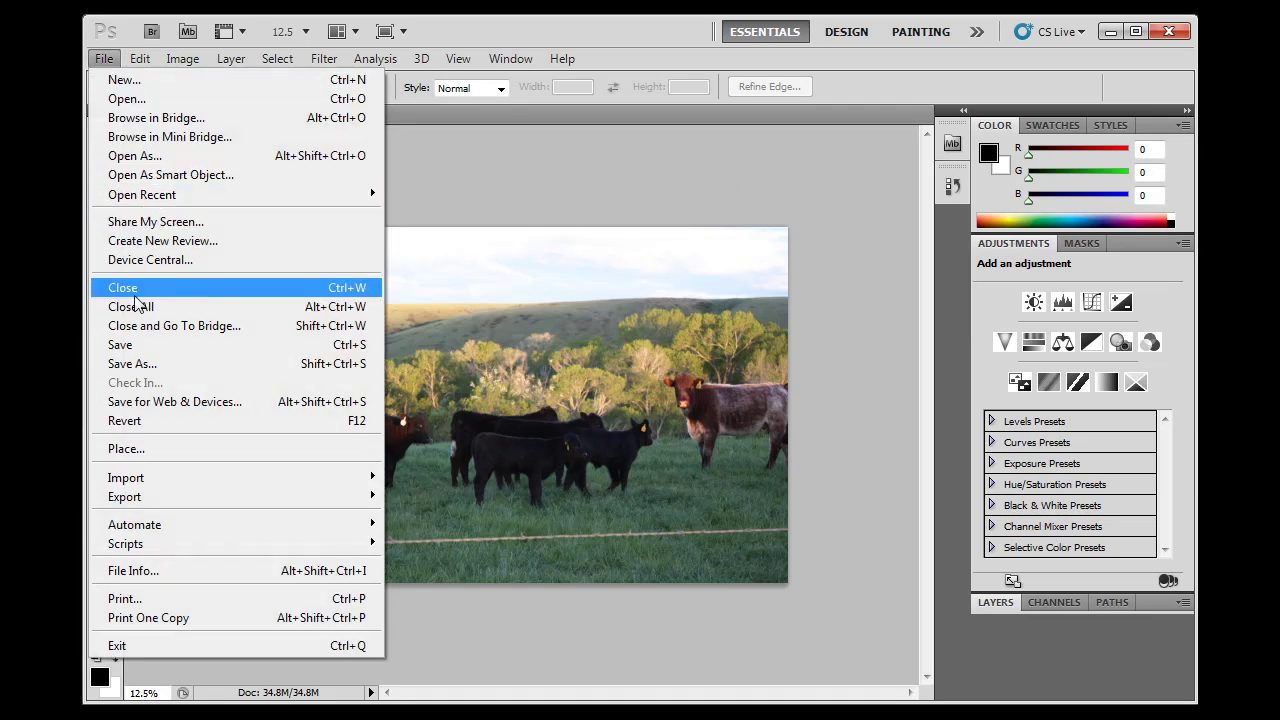
pyautogui.click(141, 360)
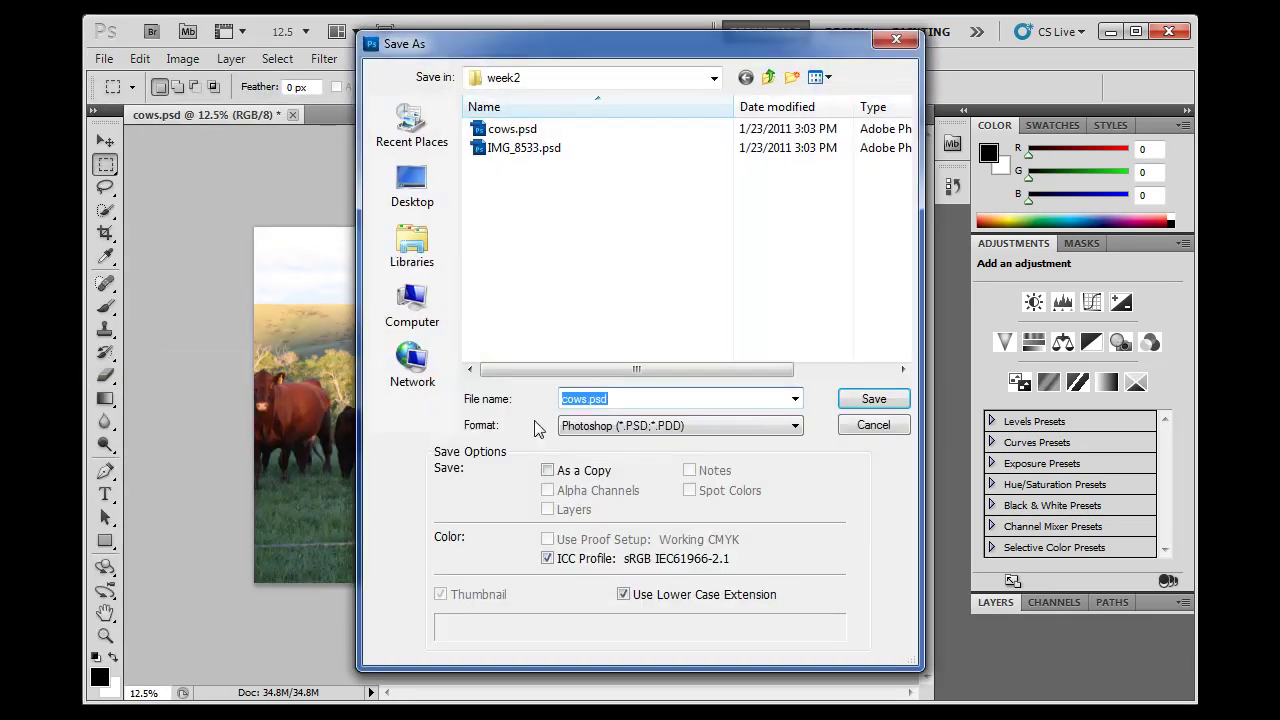
pyautogui.click(796, 427)
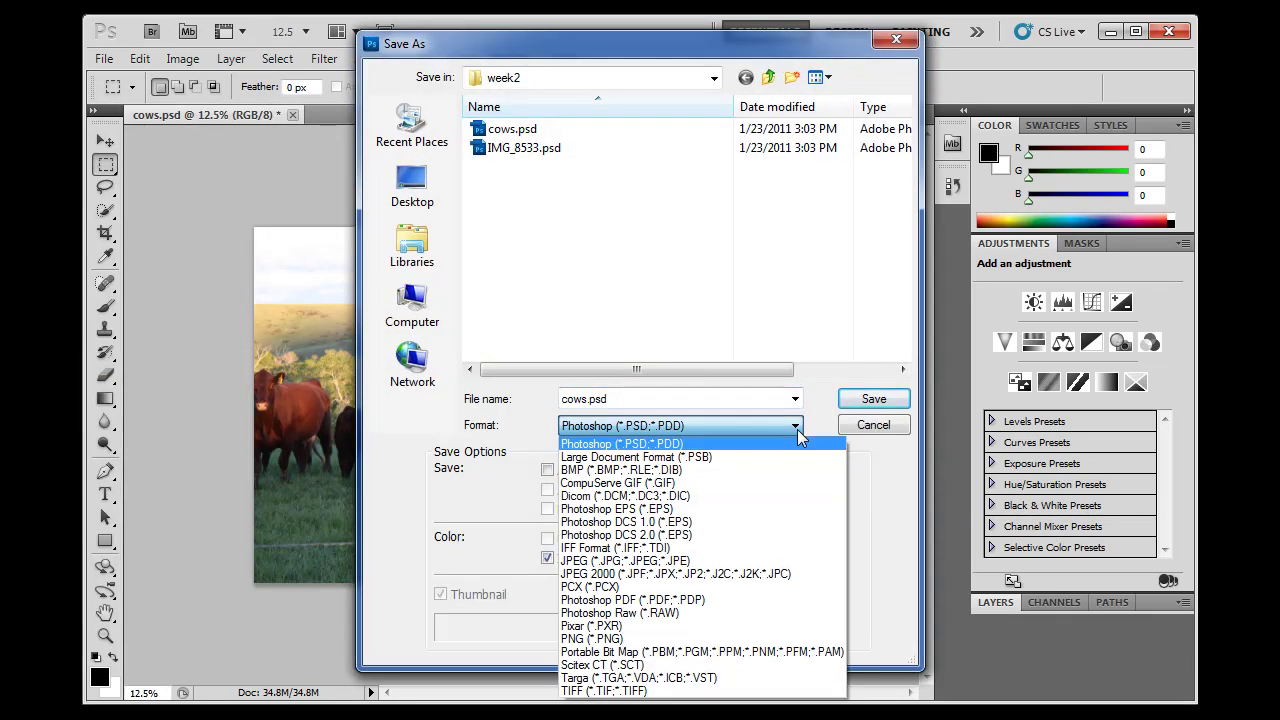
pyautogui.click(655, 691)
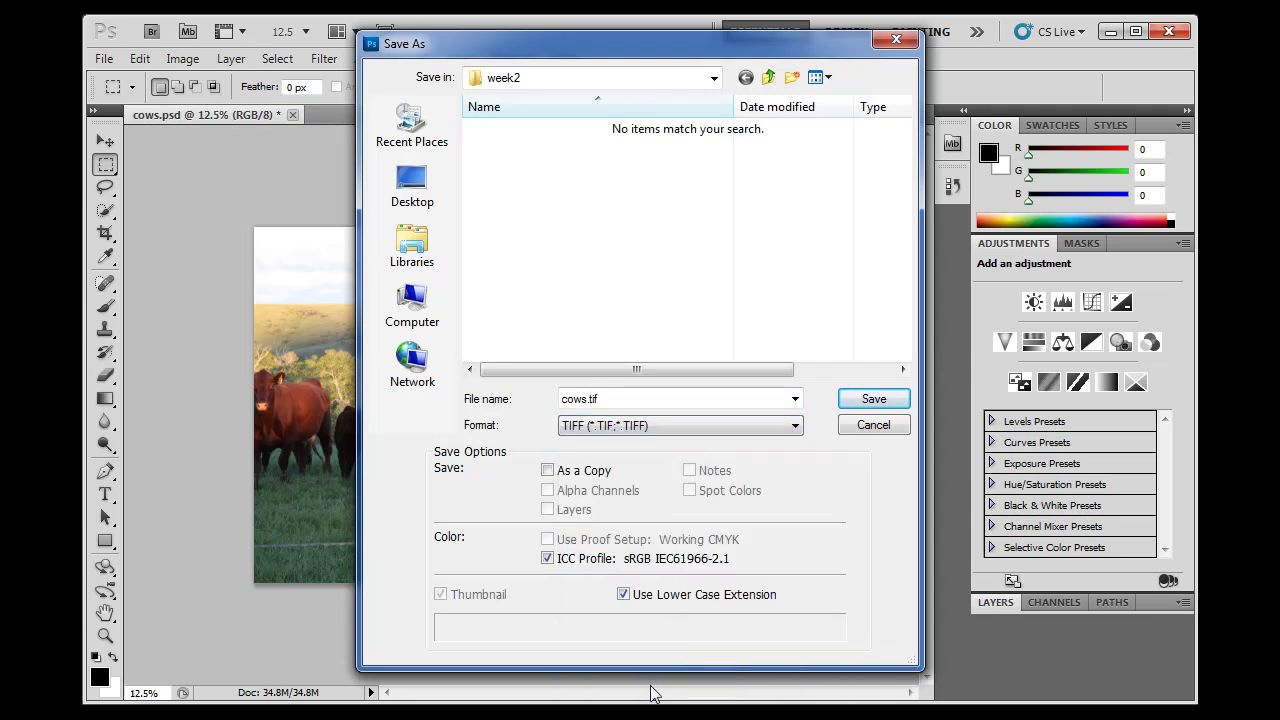
pyautogui.doubleClick(588, 400)
pyautogui.press('End')
pyautogui.write('z_')
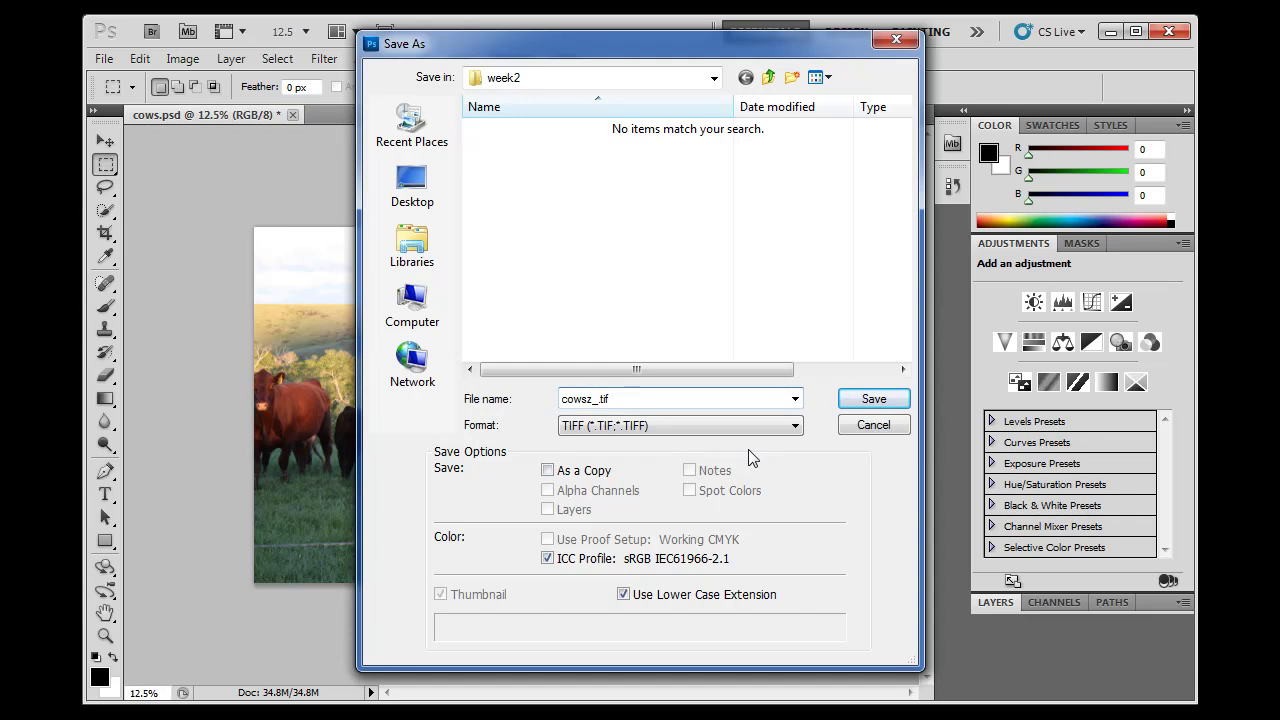
pyautogui.press('BackSpace')
pyautogui.write('8x10')
# - Save the resized photo as cows_8x10.tif with TIFF compression set to NONE
pyautogui.click(854, 402)
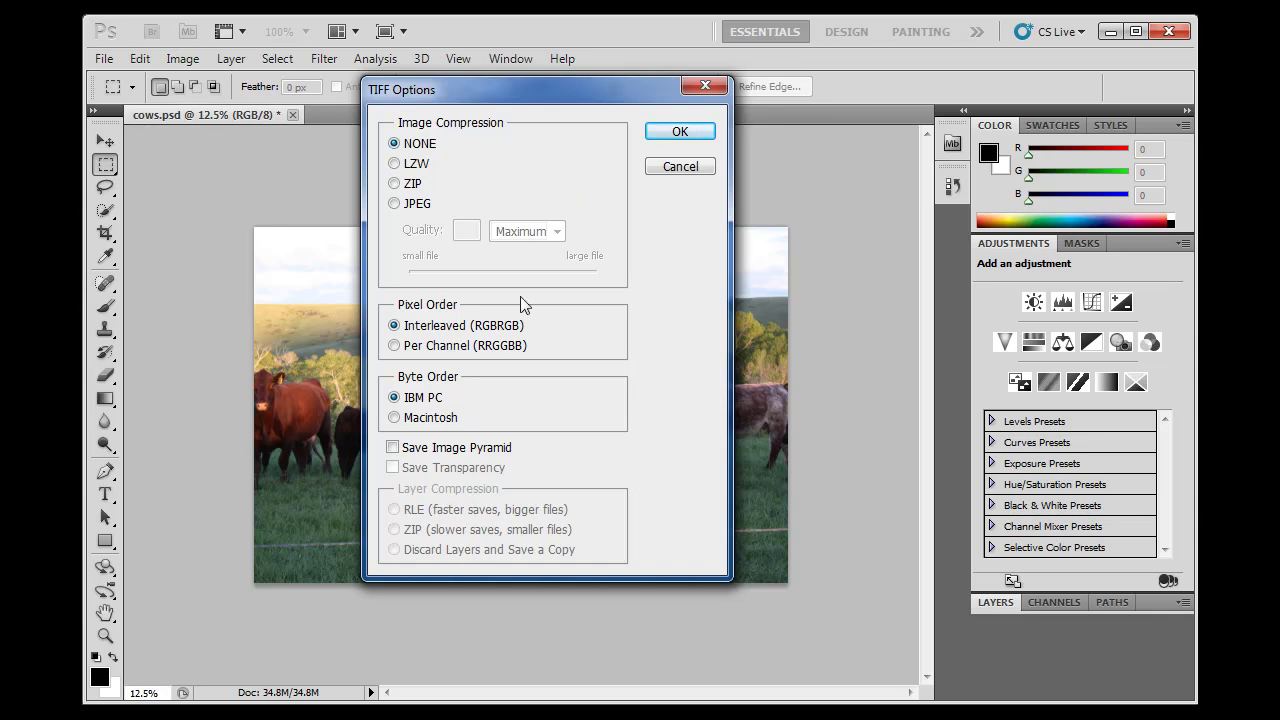
pyautogui.click(657, 132)
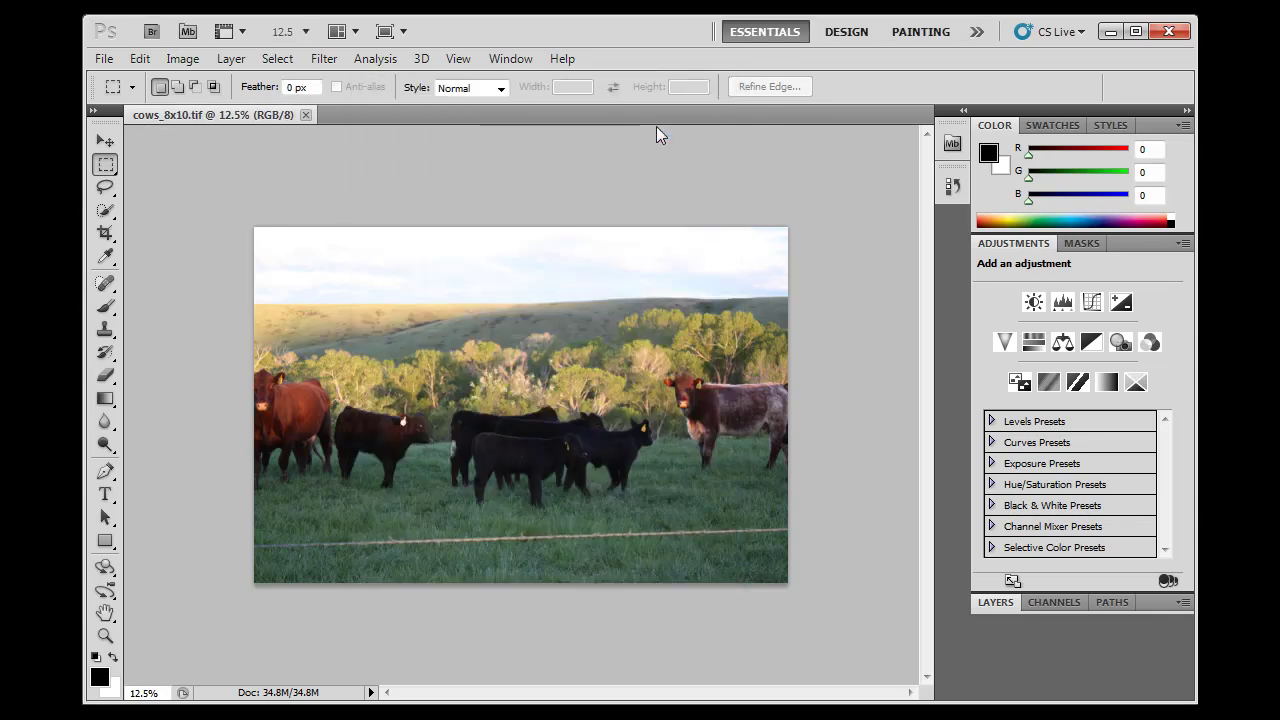